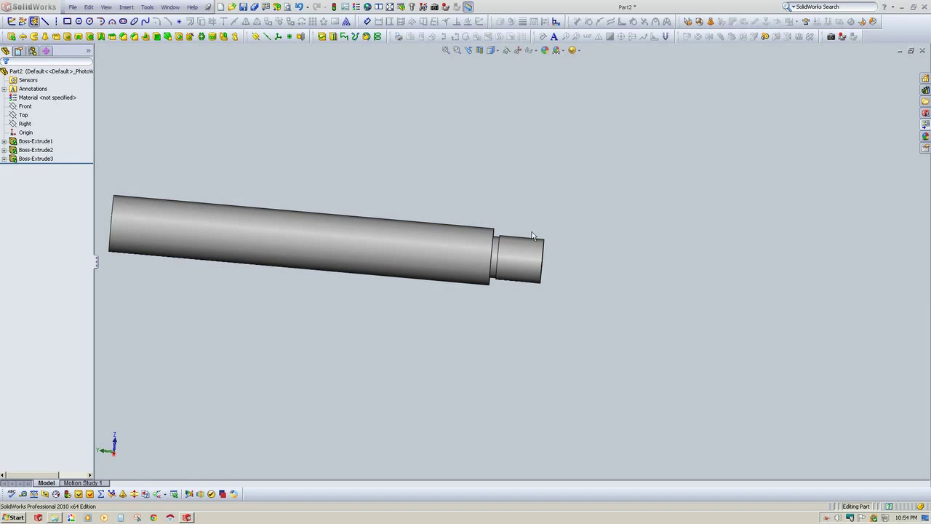
# Orbit the rod and pick the large cylinder, small end cylinder and narrow ring to inspect them.
pyautogui.moveTo(622, 265); pyautogui.dragTo(604, 290, button='middle')
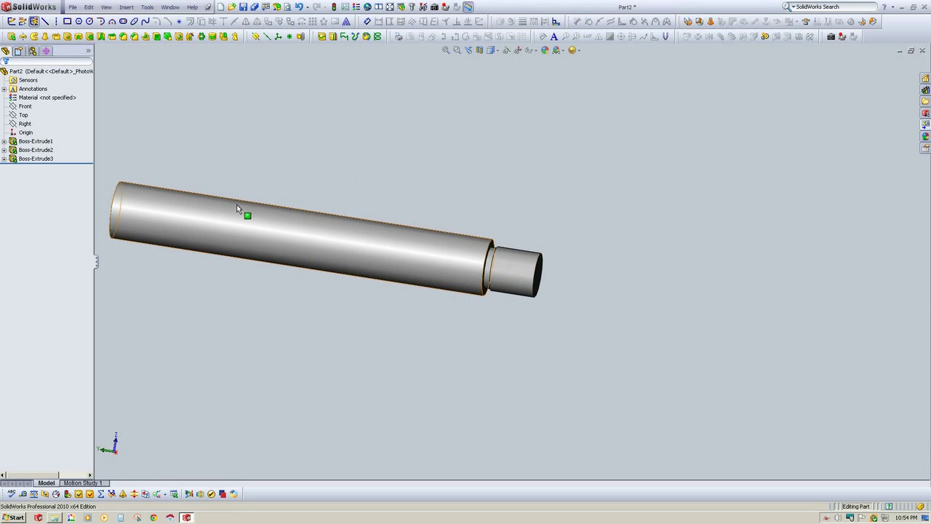
pyautogui.click(384, 245)
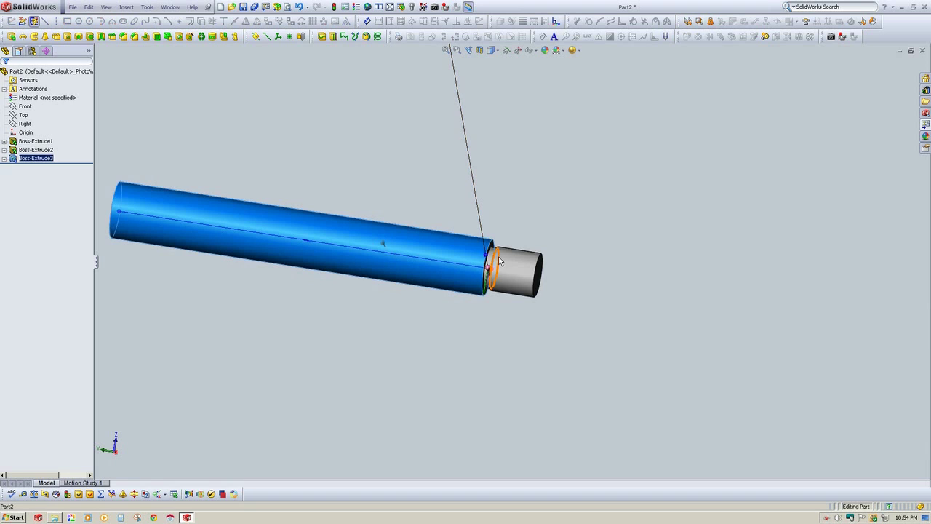
pyautogui.hotkey('ctrl', '1')
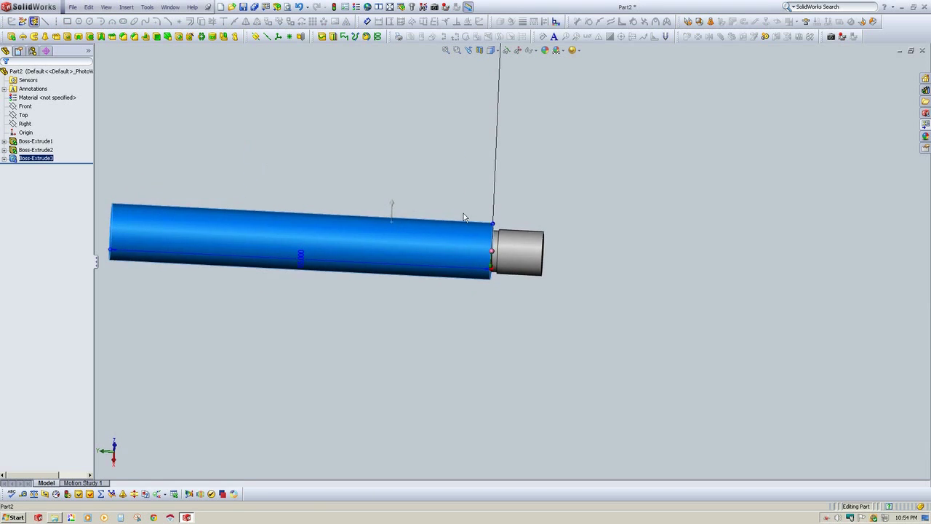
pyautogui.scroll(-2, 518, 257)
pyautogui.click(511, 256)
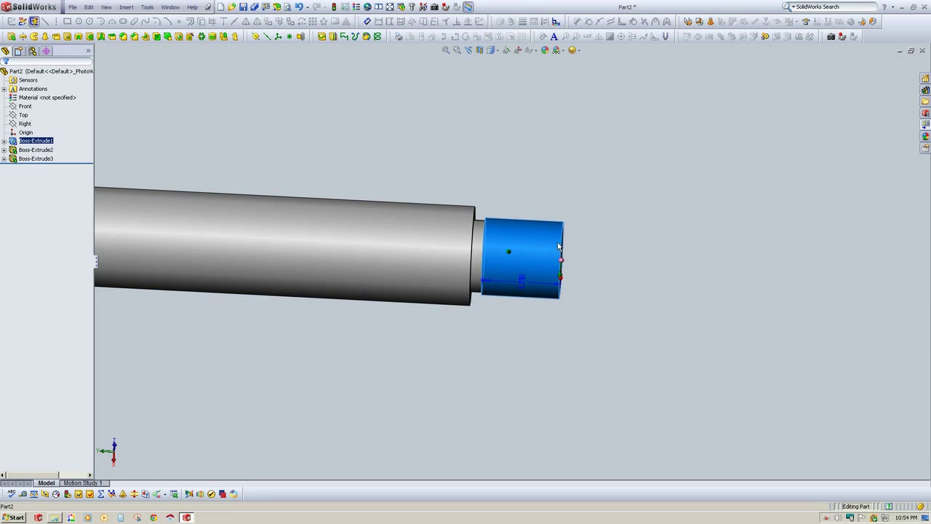
pyautogui.moveTo(525, 280); pyautogui.dragTo(539, 254, button='middle')
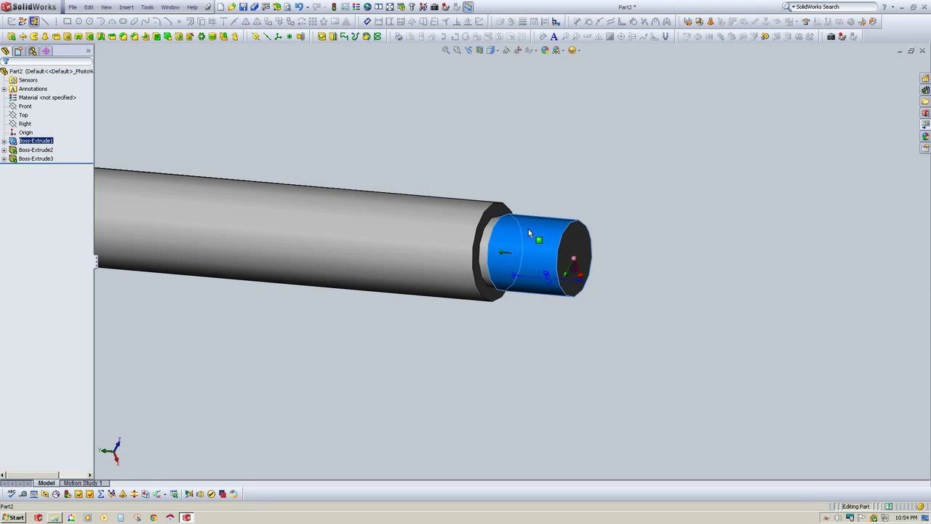
pyautogui.moveTo(461, 188); pyautogui.dragTo(520, 232, button='middle')
pyautogui.click(502, 240)
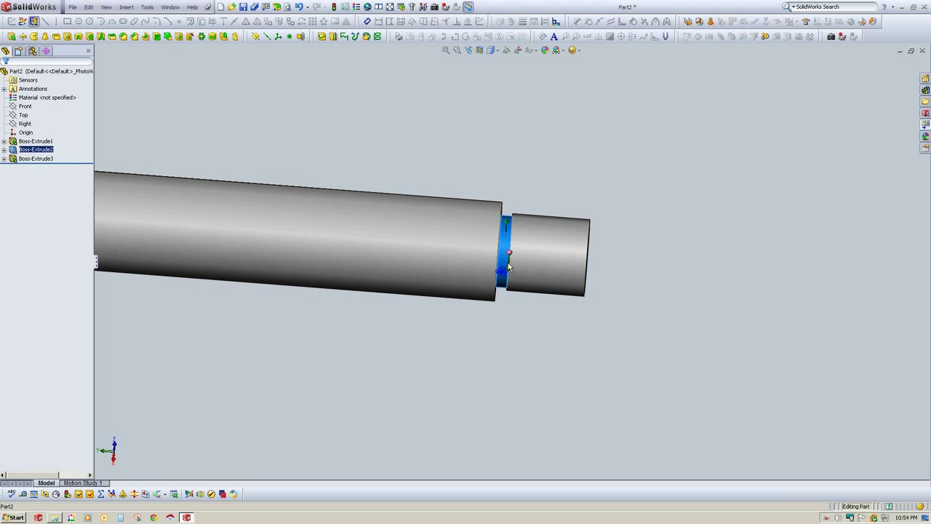
pyautogui.scroll(-2, 503, 227)
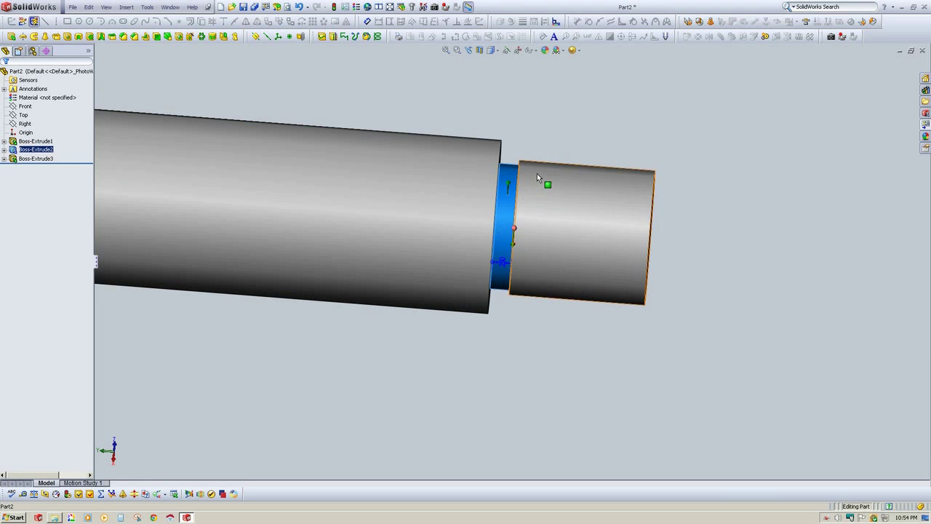
# From an oblique view, pick the end cylinder, ring and large cylinder faces, then orbit side-on.
pyautogui.moveTo(545, 183); pyautogui.dragTo(495, 241, button='middle')
pyautogui.click(552, 225)
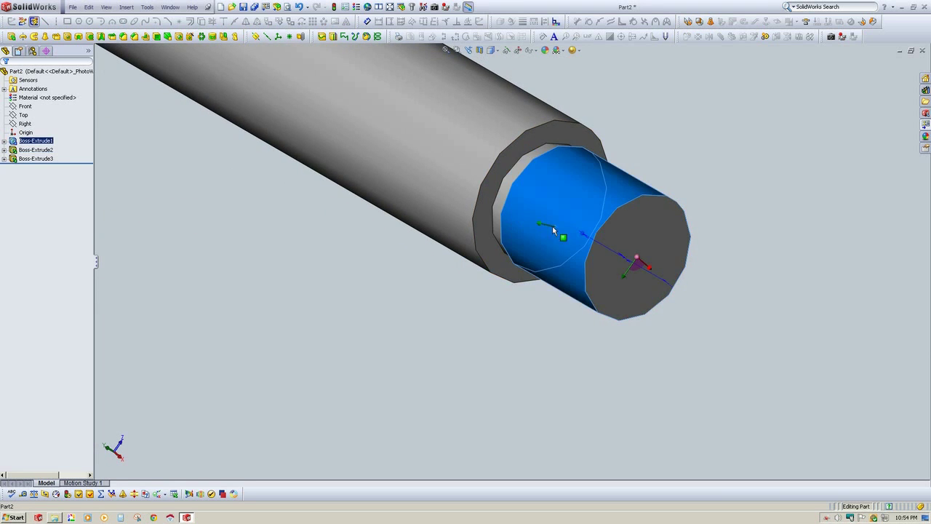
pyautogui.click(508, 161)
pyautogui.click(479, 136)
pyautogui.scroll(4, 604, 333)
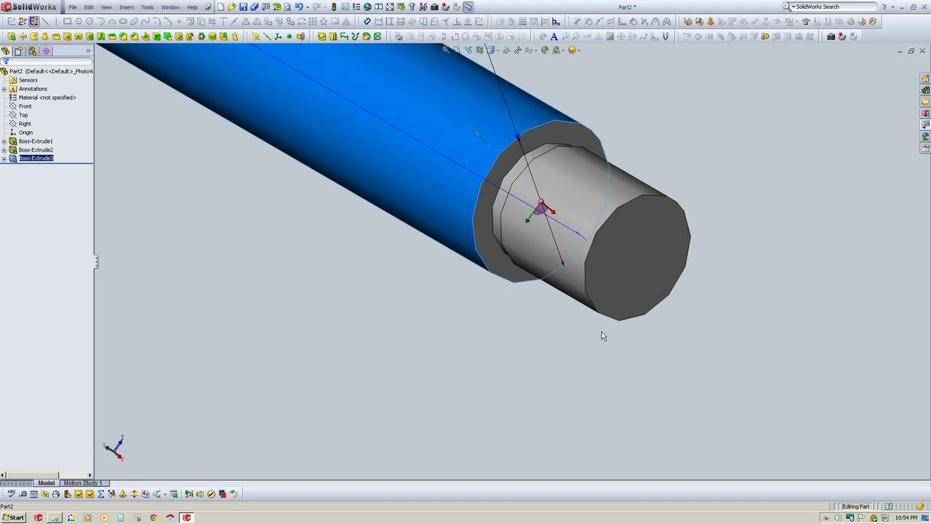
pyautogui.moveTo(499, 322); pyautogui.dragTo(616, 241, button='middle')
pyautogui.scroll(3, 640, 133)
pyautogui.scroll(-2, 564, 180)
pyautogui.scroll(-2, 564, 180)
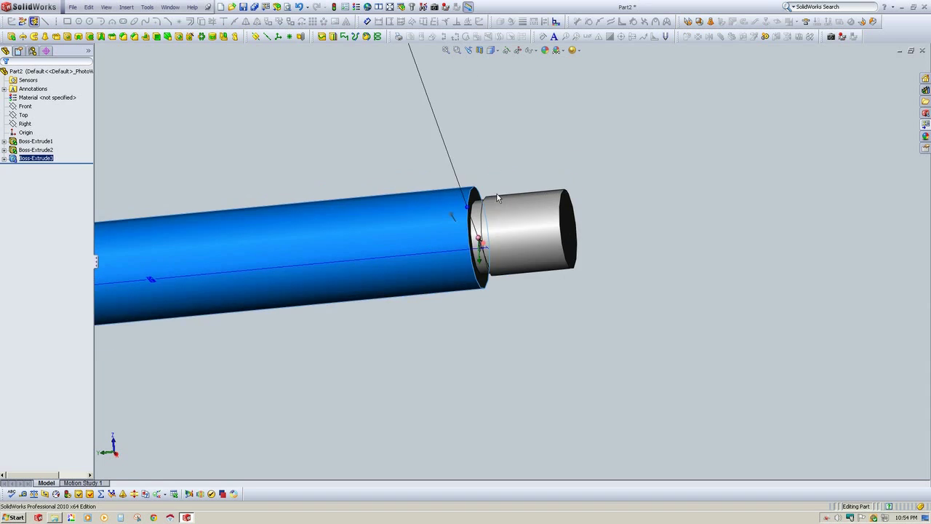
pyautogui.moveTo(497, 193); pyautogui.dragTo(500, 312, button='middle')
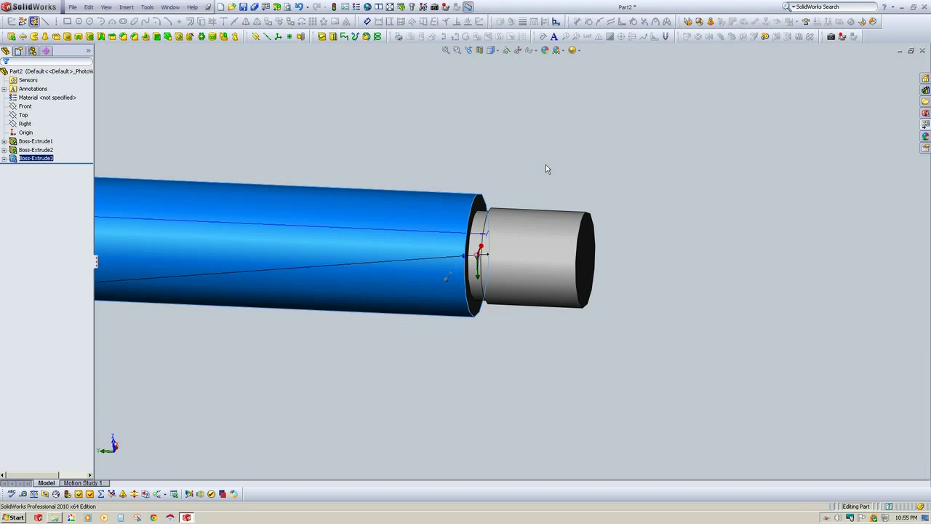
pyautogui.moveTo(546, 165)
pyautogui.mouseDown(button='middle')
pyautogui.moveTo(593, 169)
pyautogui.moveTo(582, 203)
pyautogui.moveTo(545, 245)
pyautogui.mouseUp(button='middle')
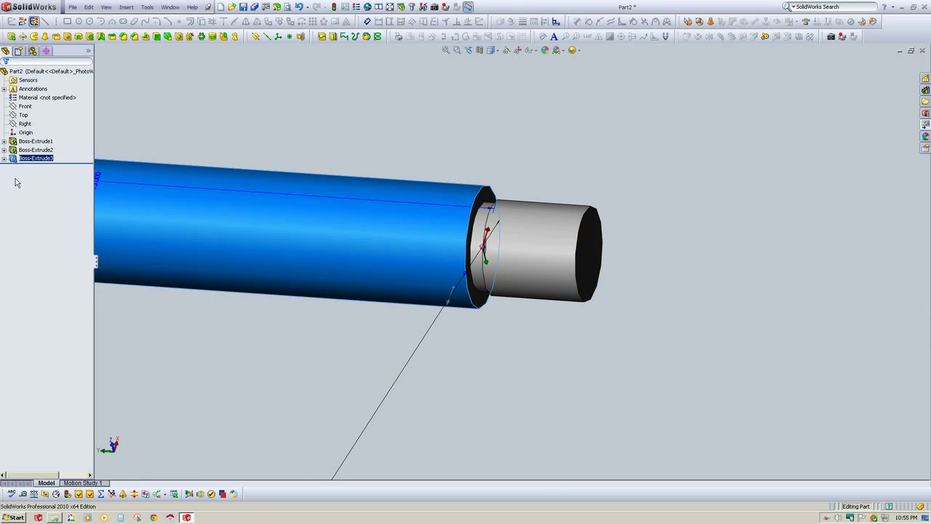
# Start a new sketch on the Right plane and orient the view Normal To it.
pyautogui.click(28, 124)
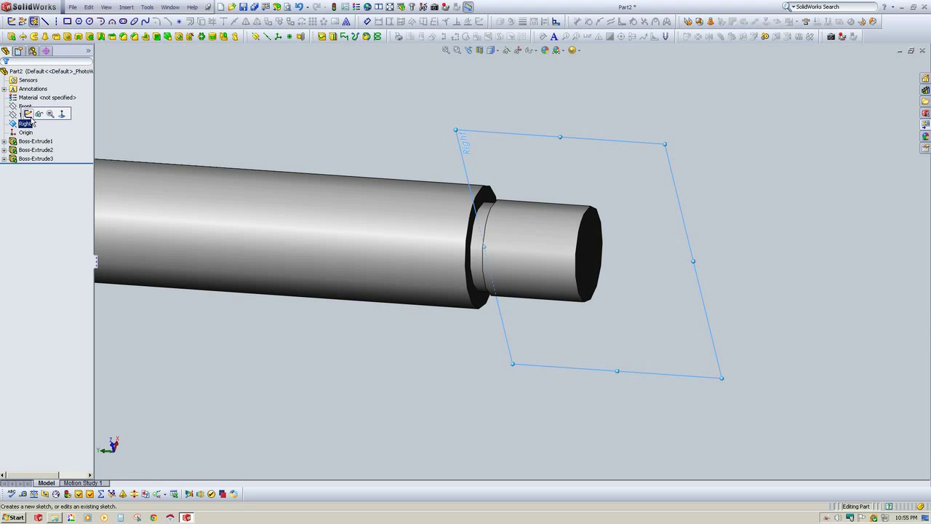
pyautogui.click(28, 113)
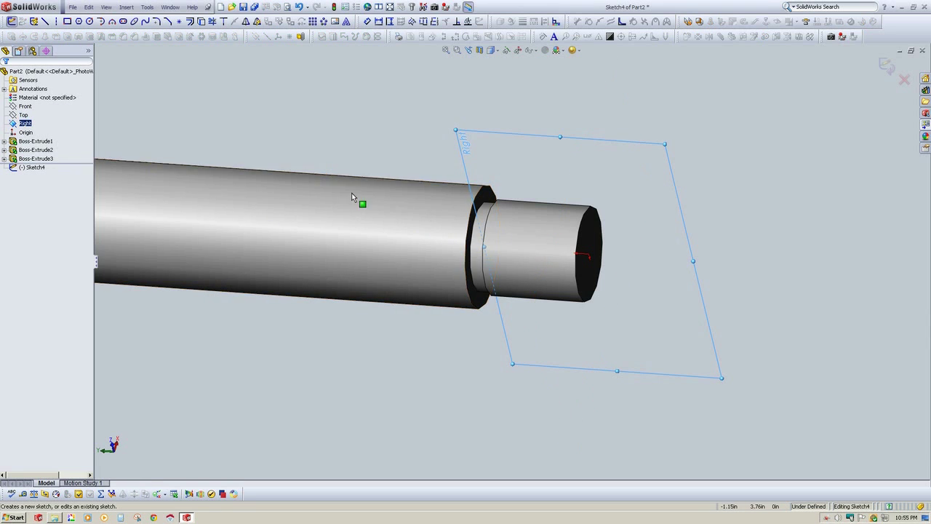
pyautogui.rightClick(26, 125)
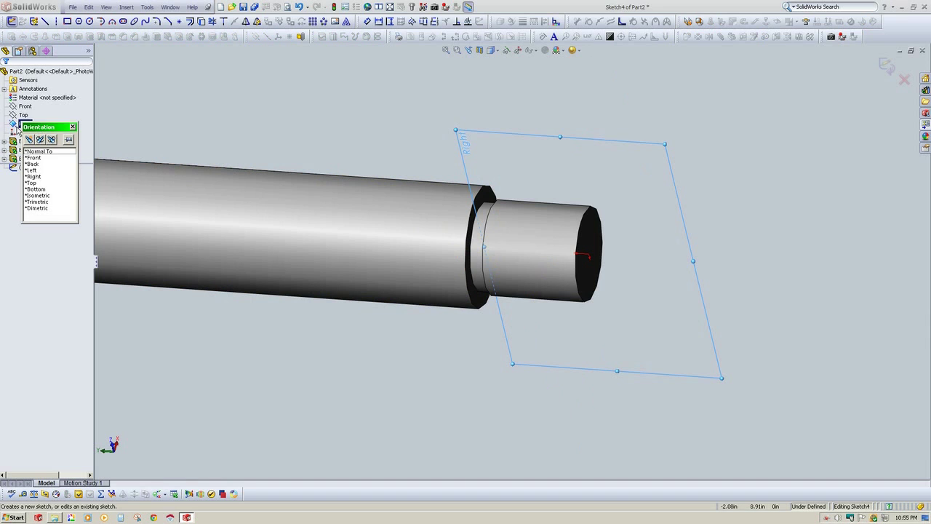
pyautogui.press('Escape')
pyautogui.press('space')
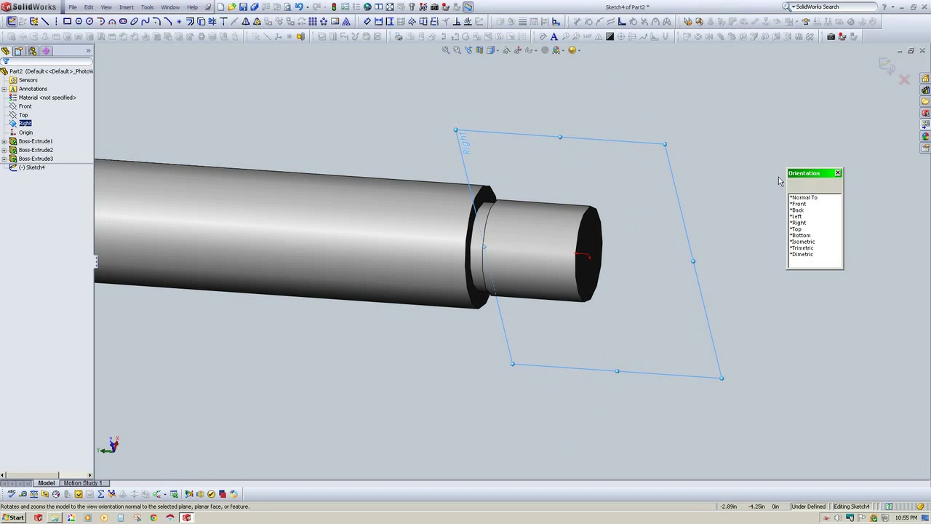
pyautogui.click(804, 199)
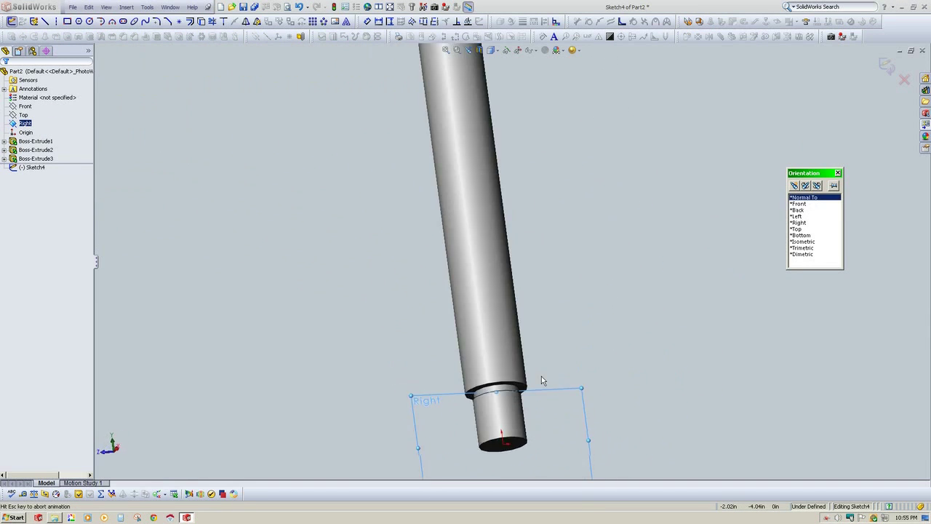
pyautogui.scroll(-5, 517, 430)
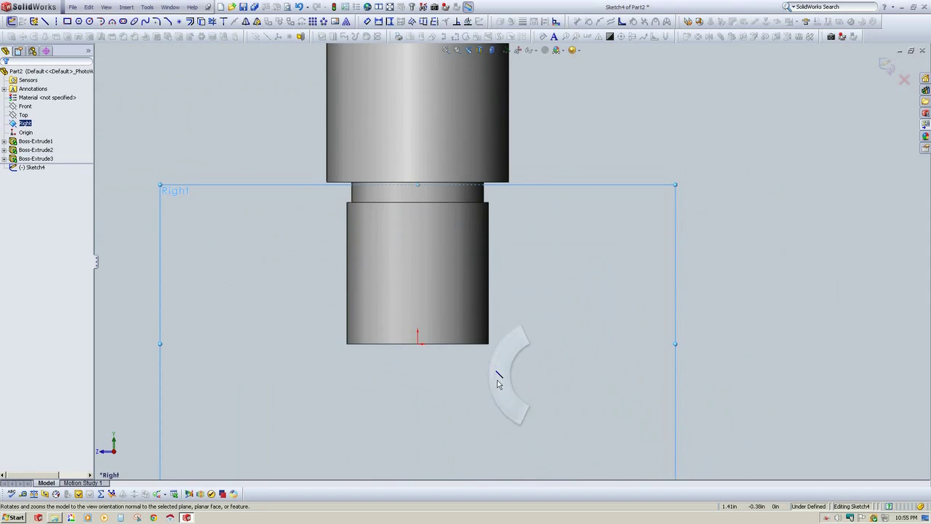
# Draw a line up the shaft's edge and a 0.06 horizontal line from its bottom corner.
pyautogui.press('l')
pyautogui.scroll(-3, 489, 215)
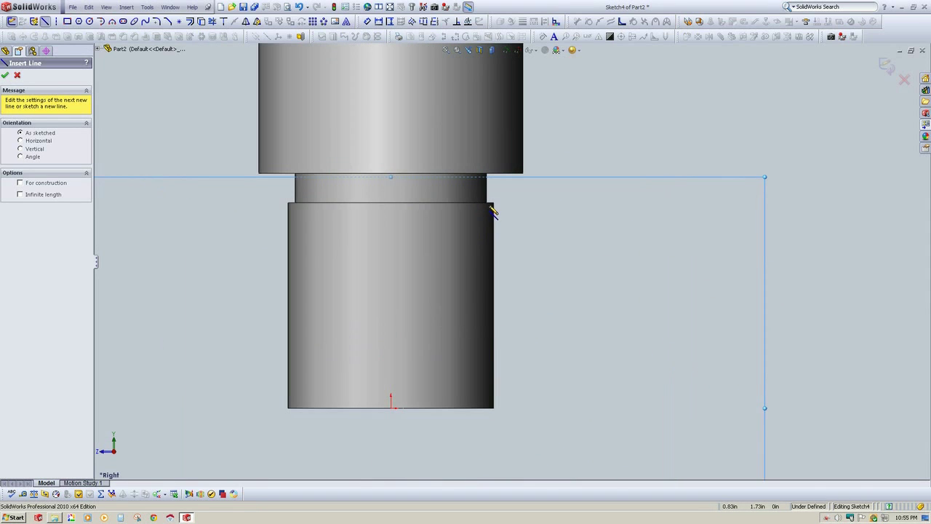
pyautogui.press('Escape')
pyautogui.press('Escape')
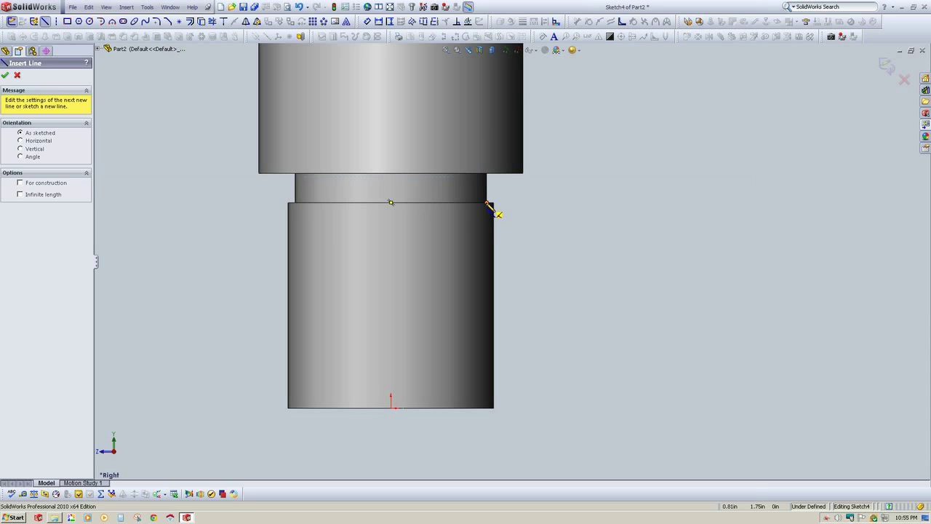
pyautogui.click(487, 203)
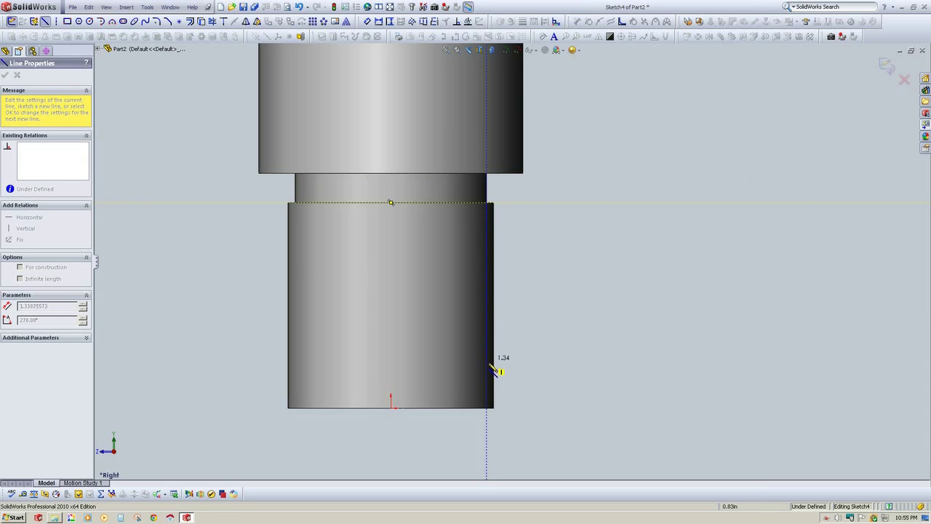
pyautogui.click(487, 408)
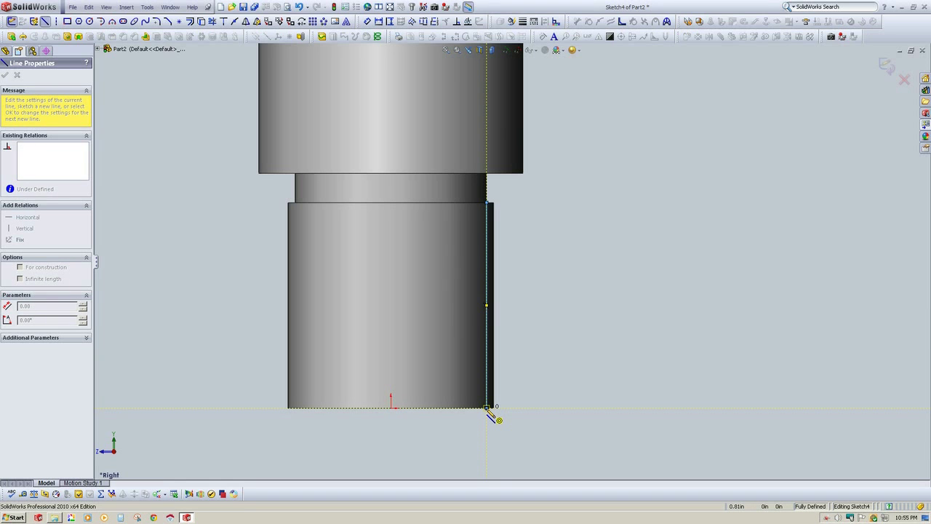
pyautogui.scroll(5, 503, 398)
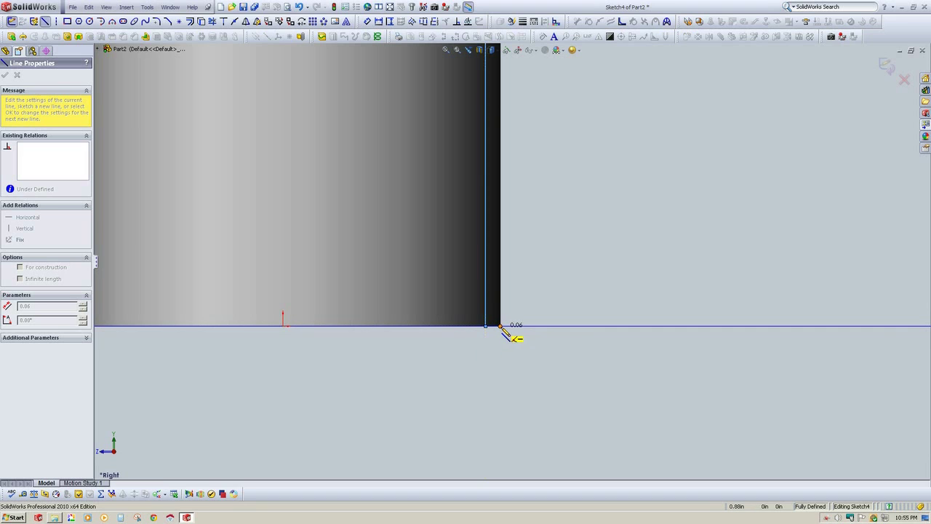
pyautogui.click(501, 326)
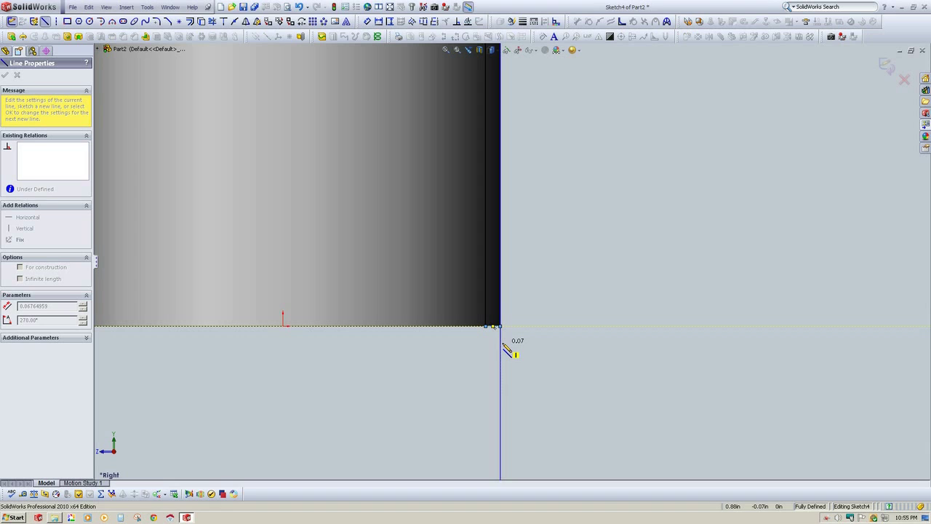
# Add the triangle's vertical side and diagonal, setting the vertical length to 1/24-.005 (0.03666667).
pyautogui.doubleClick(501, 343)
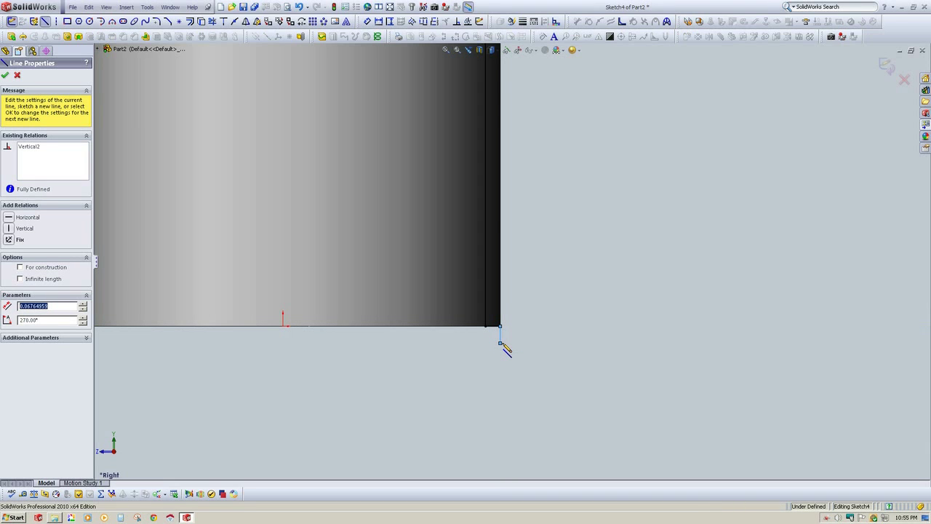
pyautogui.click(487, 327)
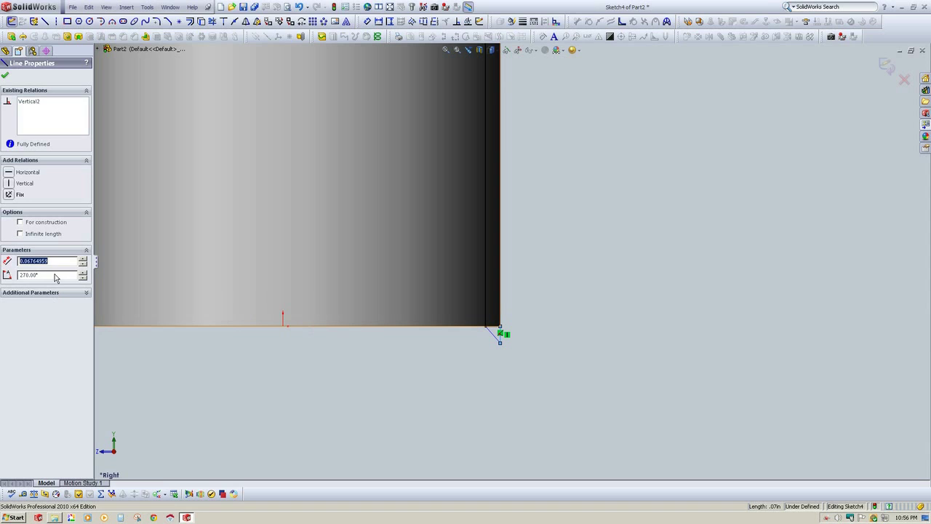
pyautogui.write('1/24-.005')
pyautogui.press('Return')
pyautogui.scroll(-3, 514, 374)
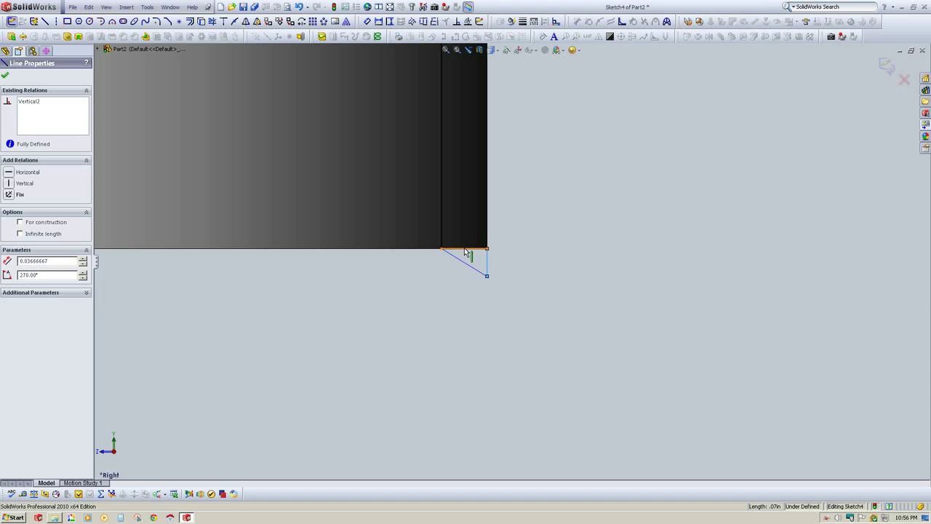
# Box-select the three triangle lines, clear all selections, and zoom out to the whole cylinder.
pyautogui.click(466, 252)
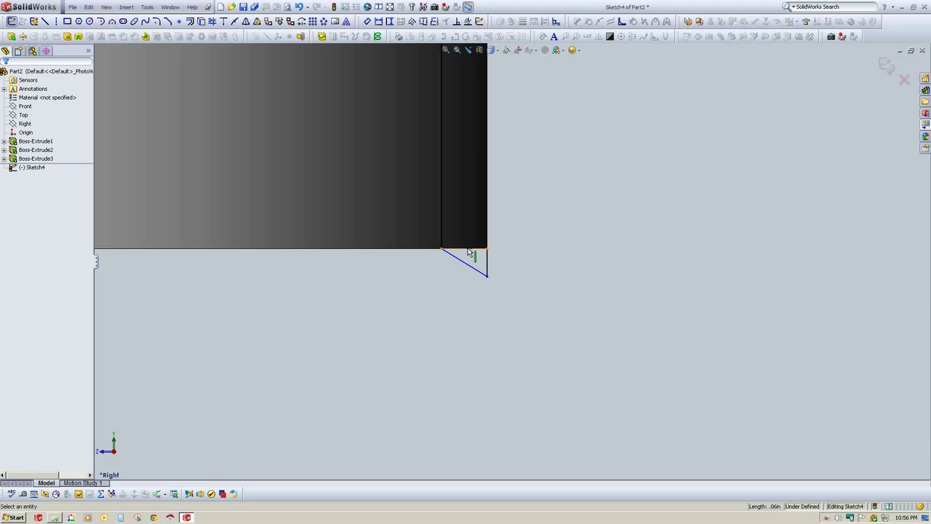
pyautogui.moveTo(395, 209); pyautogui.dragTo(565, 331)
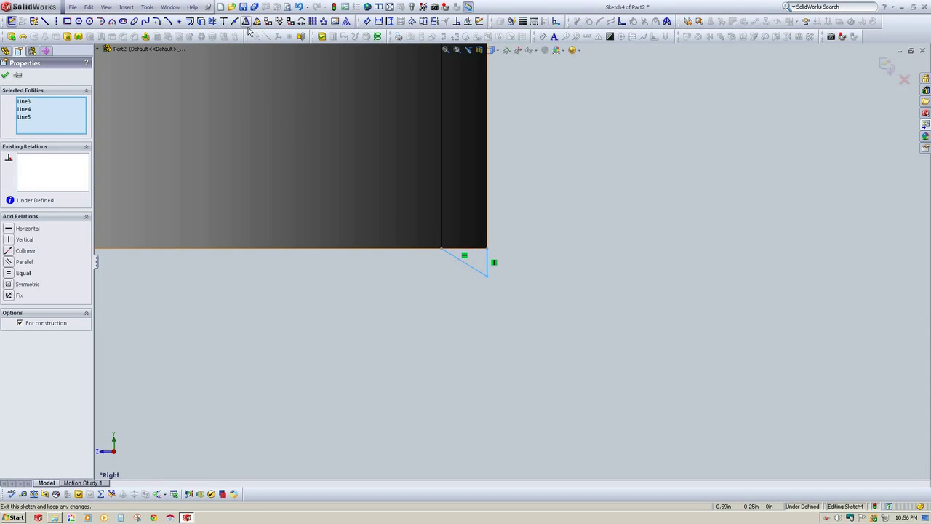
pyautogui.press('Escape')
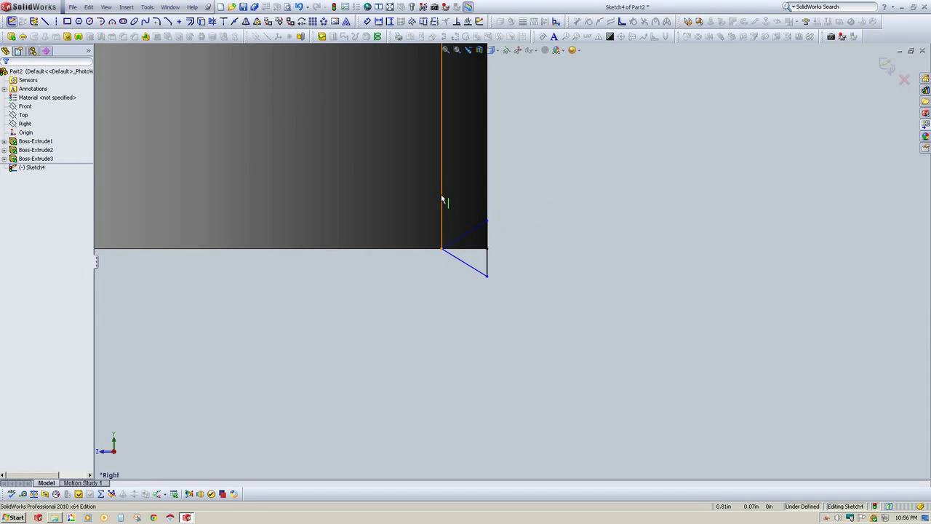
pyautogui.click(442, 198)
pyautogui.press('Escape')
pyautogui.scroll(5, 515, 278)
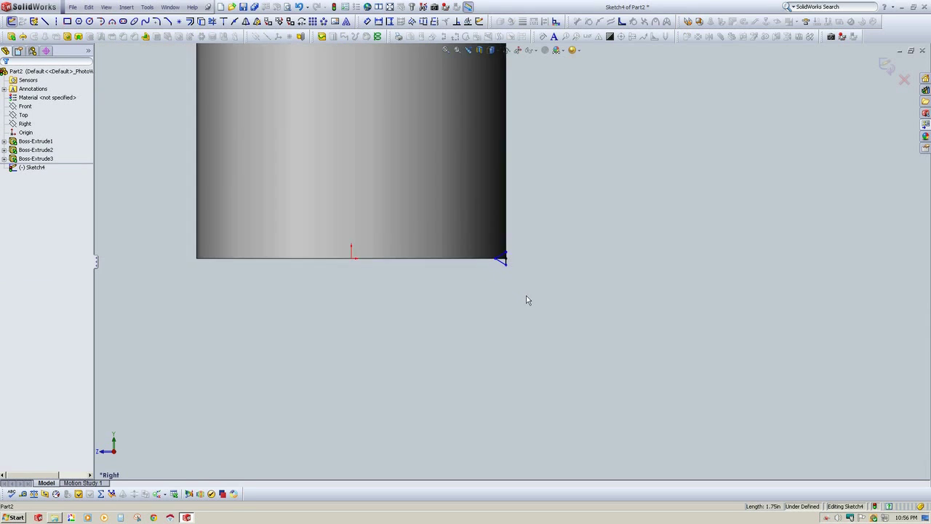
# Close Sketch4 and start a new sketch on the rod's flat end face.
pyautogui.click(891, 67)
pyautogui.moveTo(471, 341)
pyautogui.mouseDown(button='middle')
pyautogui.moveTo(514, 120)
pyautogui.moveTo(580, 152)
pyautogui.moveTo(553, 173)
pyautogui.mouseUp(button='middle')
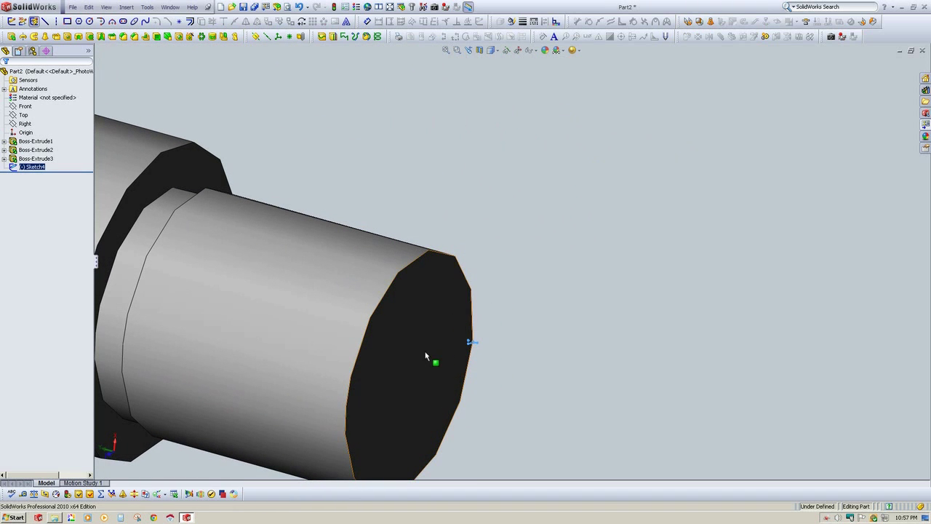
pyautogui.click(428, 347)
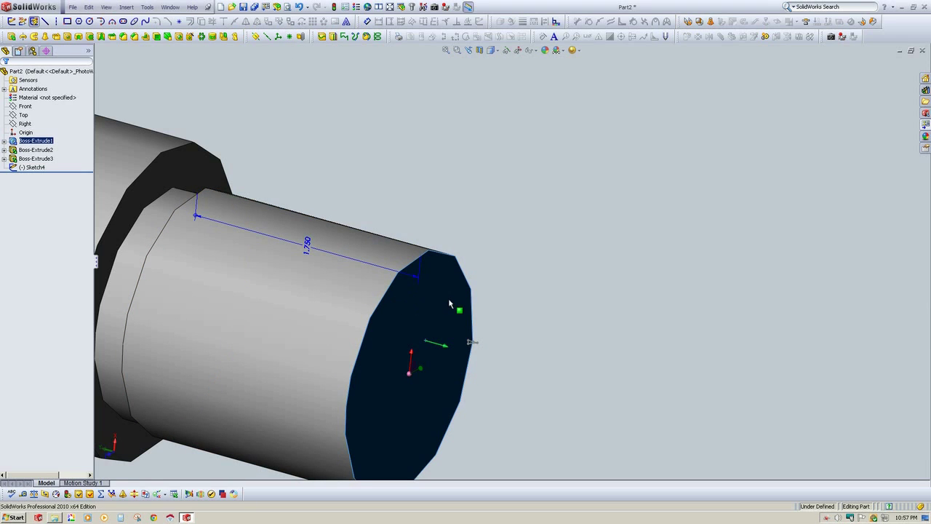
pyautogui.click(385, 332)
pyautogui.click(414, 315)
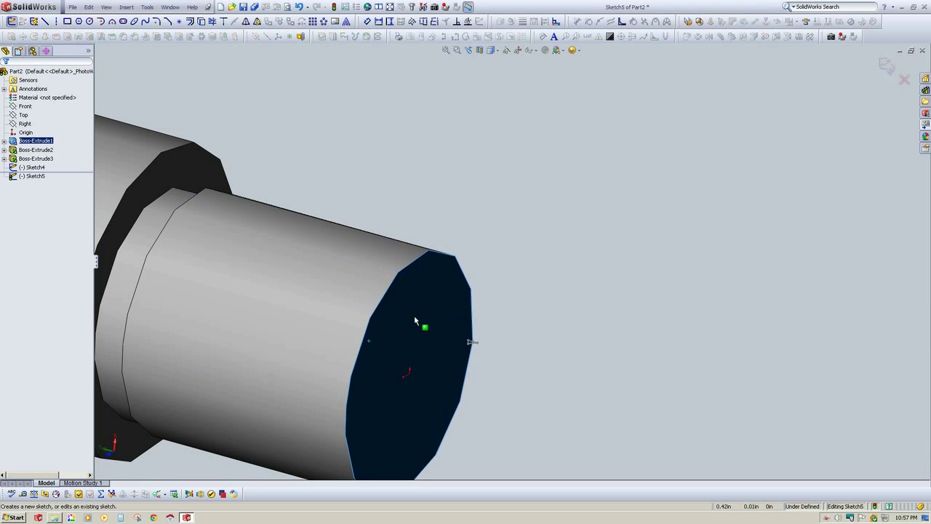
# Draw a 0.875 circle at the origin, convert the end face's edge, and exit Sketch5.
pyautogui.moveTo(400, 329); pyautogui.dragTo(450, 322, button='right')
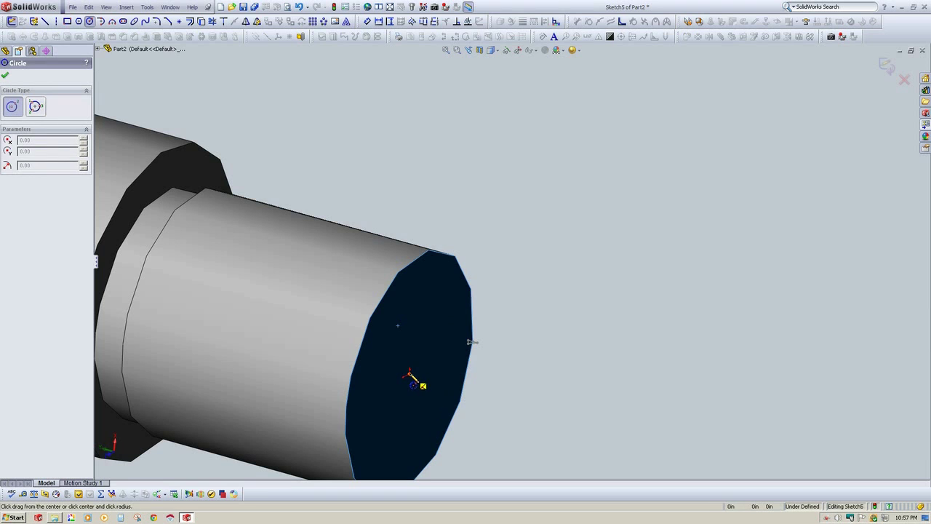
pyautogui.click(408, 376)
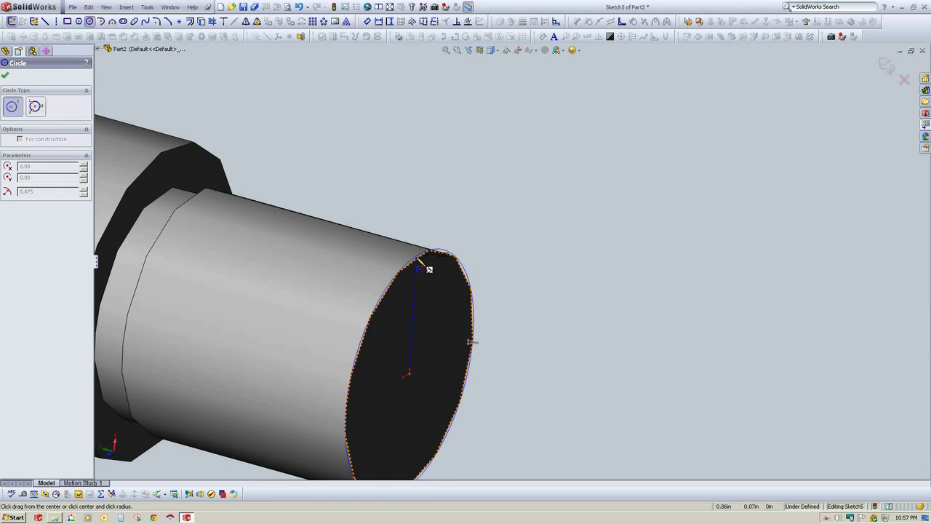
pyautogui.click(422, 256)
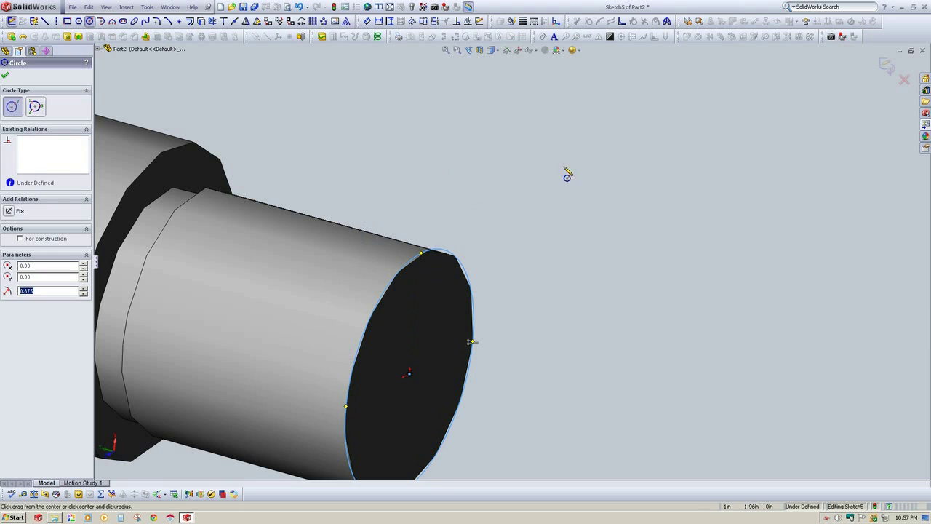
pyautogui.press('Escape')
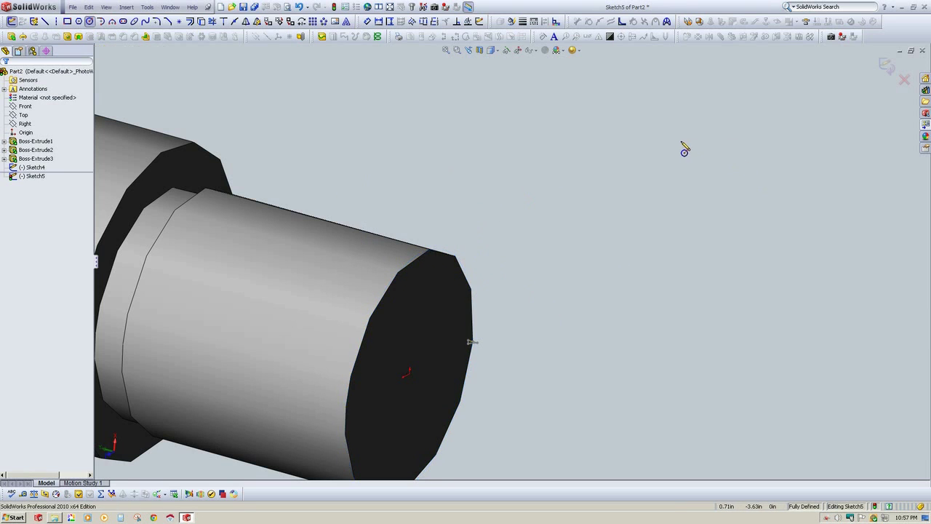
pyautogui.click(408, 304)
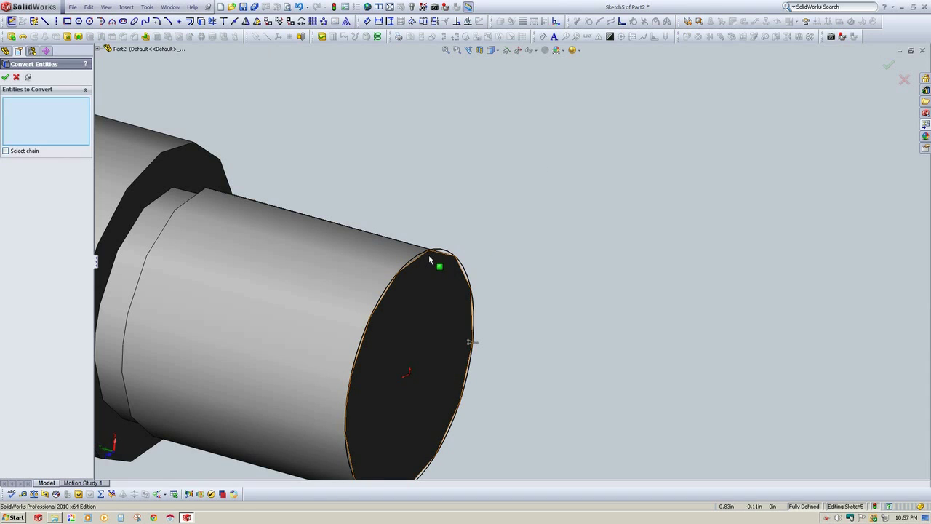
pyautogui.click(890, 67)
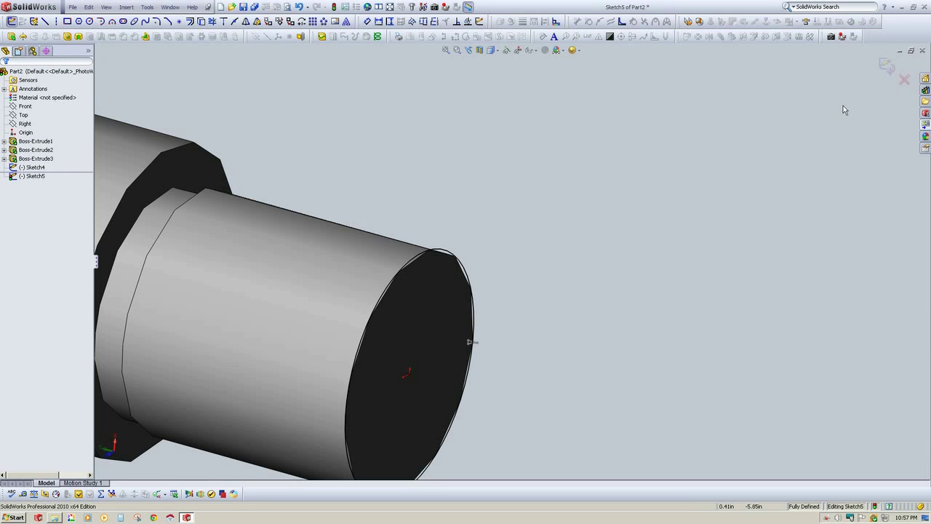
pyautogui.click(888, 67)
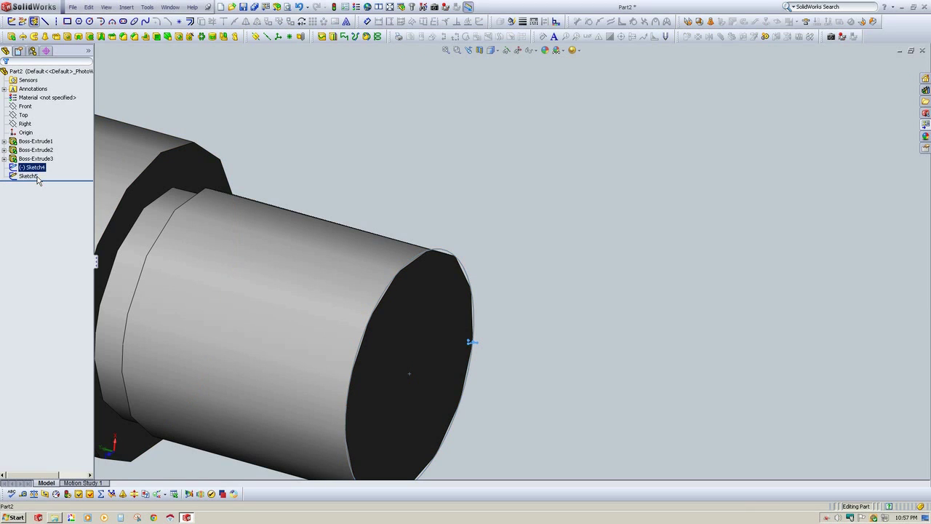
# Create a helix from Sketch5 with pitch 1/12 (0.08333333in) and 22 revolutions.
pyautogui.click(379, 38)
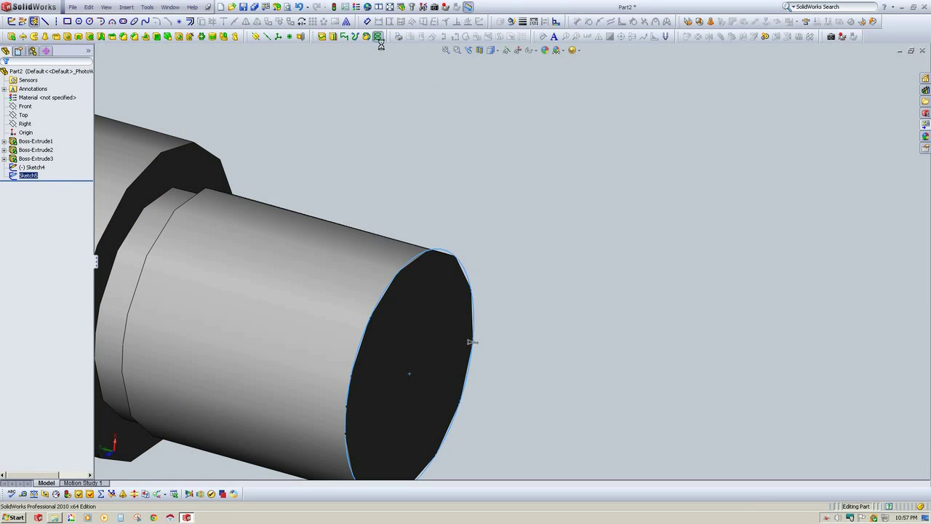
pyautogui.moveTo(374, 202); pyautogui.dragTo(509, 182, button='middle')
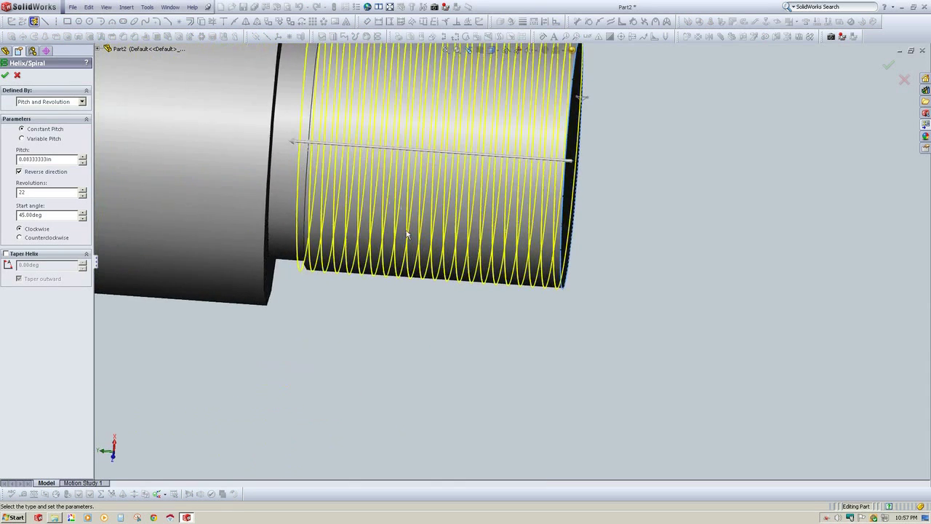
pyautogui.scroll(3, 510, 182)
pyautogui.scroll(-3, 564, 113)
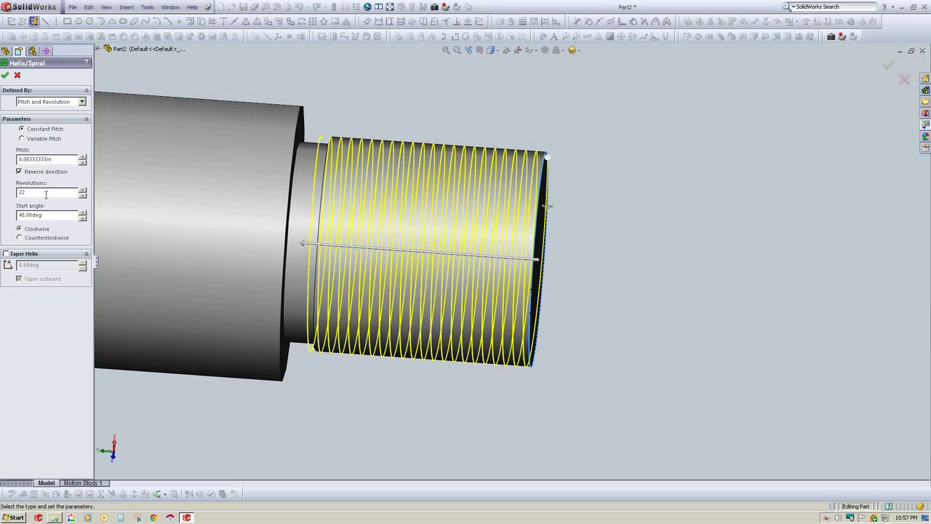
pyautogui.moveTo(66, 163); pyautogui.dragTo(5, 164)
pyautogui.write('1')
pyautogui.press('Return')
pyautogui.write('1')
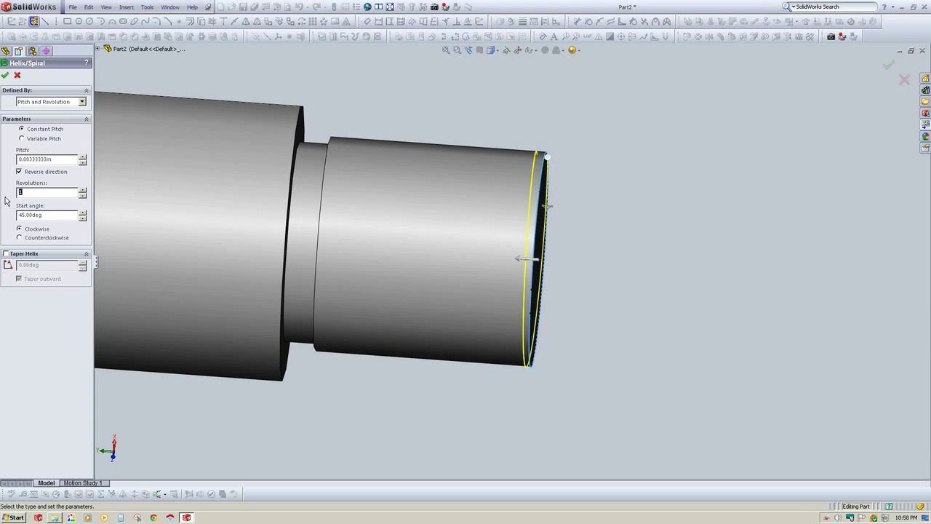
pyautogui.write('22')
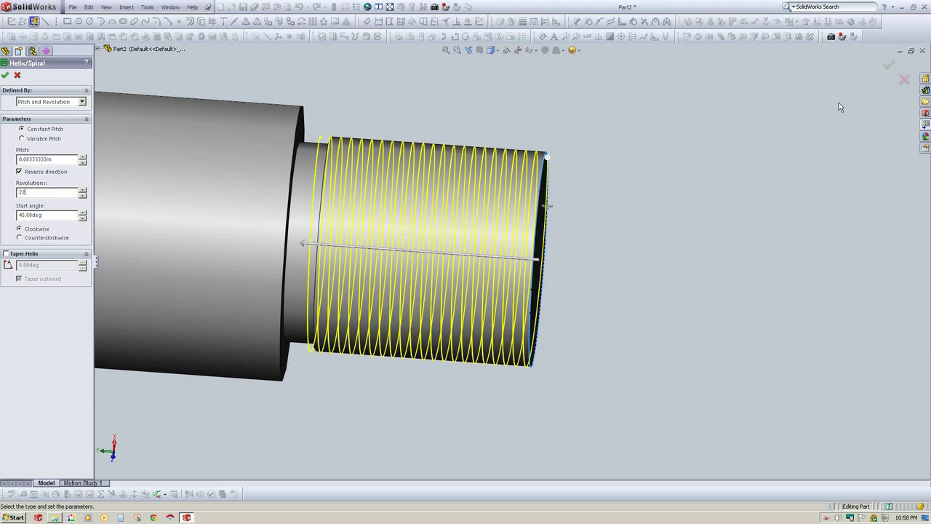
# Accept the helix as Helix/Spiral1, inspect it on the narrow end, and select it in the tree.
pyautogui.click(887, 66)
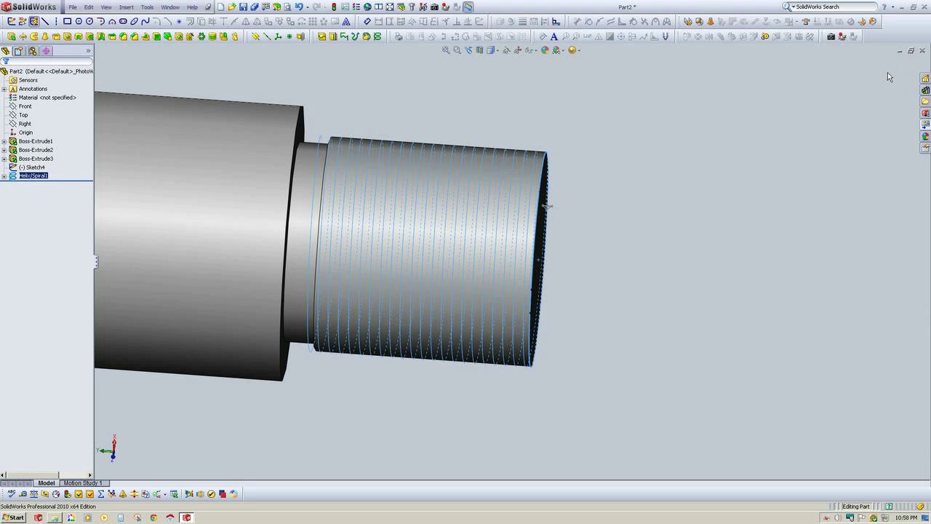
pyautogui.moveTo(734, 166); pyautogui.dragTo(738, 131, button='middle')
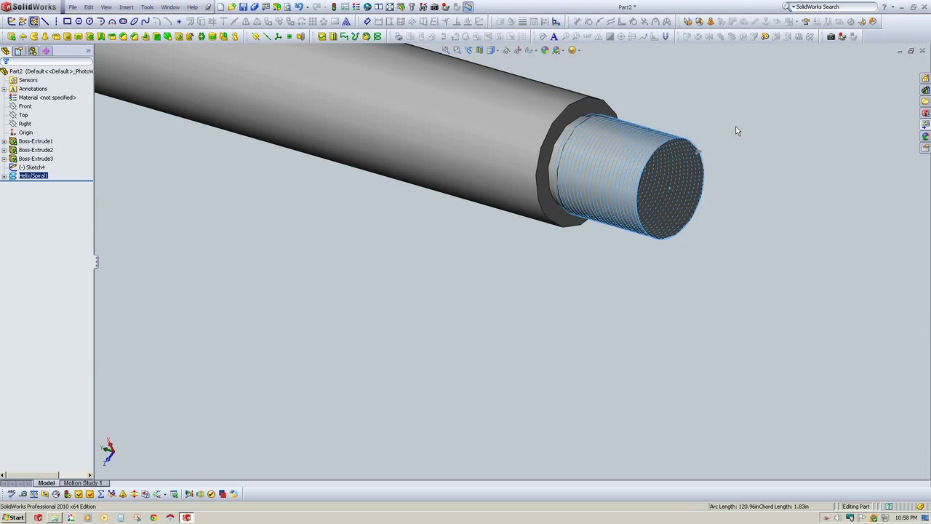
pyautogui.scroll(-8, 635, 217)
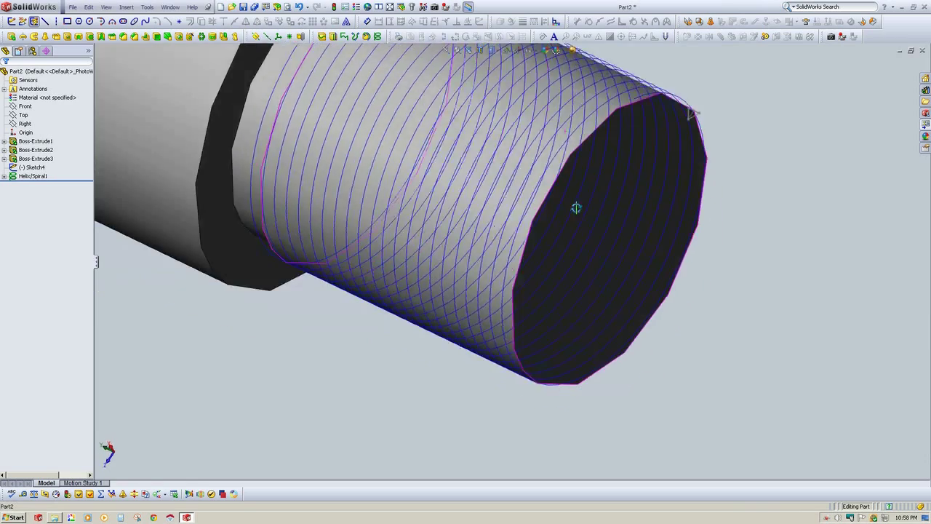
pyautogui.scroll(3, 572, 167)
pyautogui.scroll(-5, 513, 243)
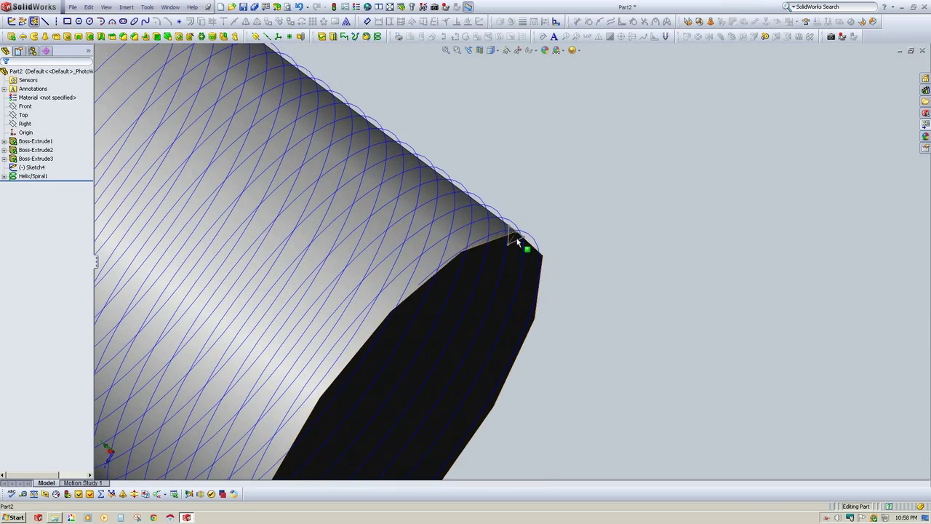
pyautogui.scroll(4, 480, 257)
pyautogui.scroll(2, 479, 257)
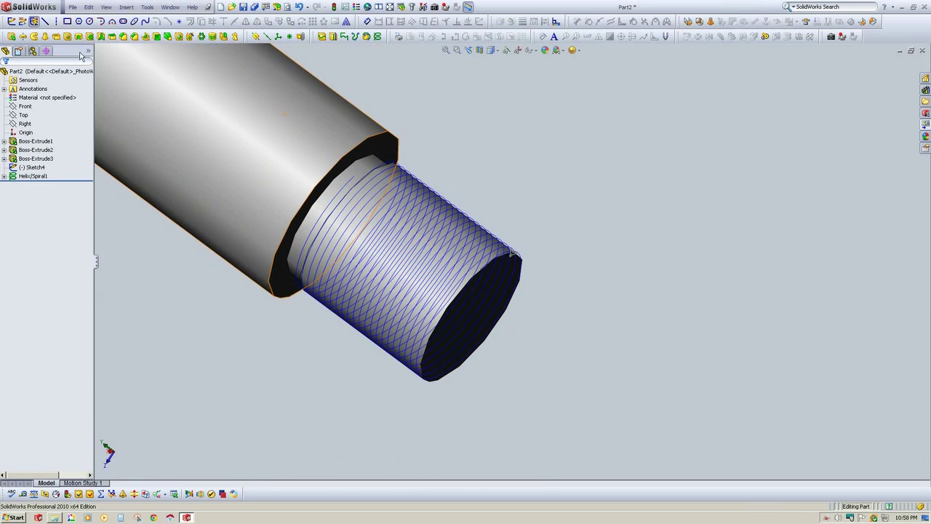
pyautogui.doubleClick(35, 175)
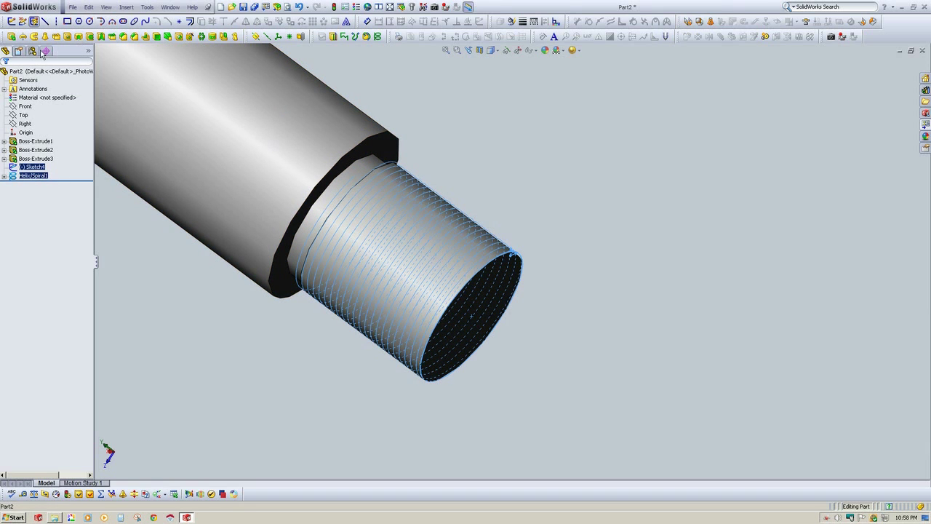
# Swept-cut the Sketch4 triangle along Helix/Spiral1, then zoom in to inspect the threads.
pyautogui.click(94, 45)
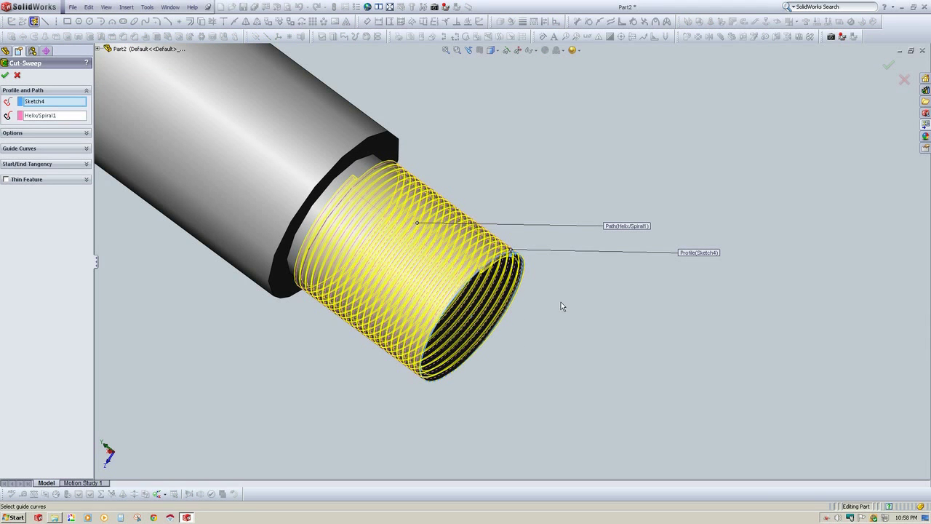
pyautogui.scroll(3, 524, 235)
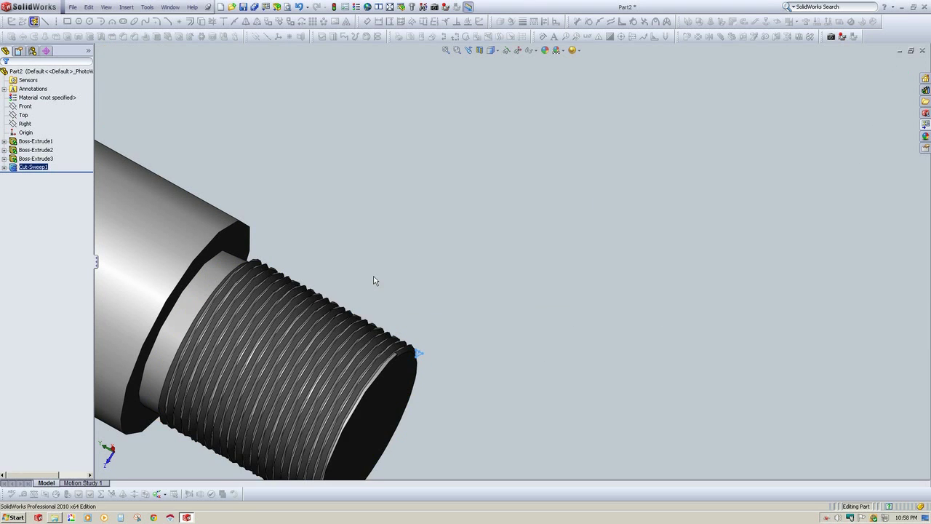
pyautogui.scroll(-3, 436, 327)
pyautogui.scroll(5, 449, 352)
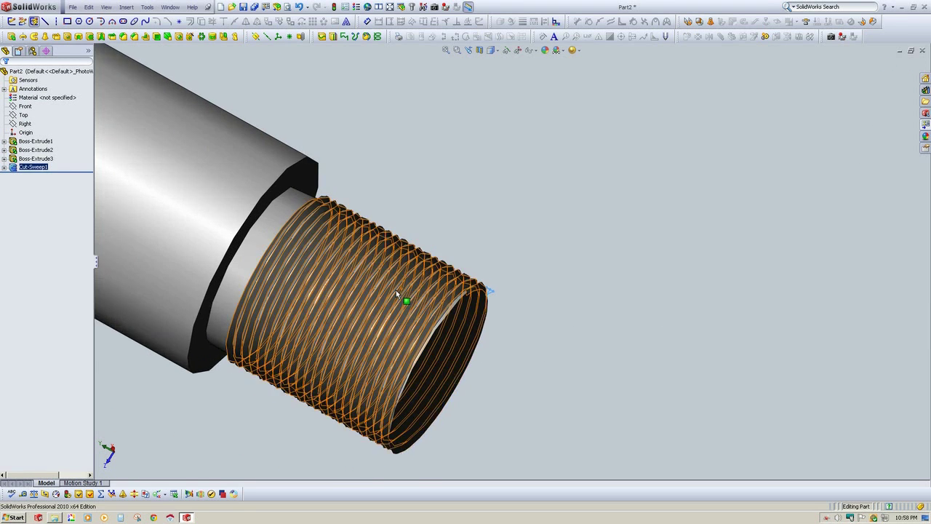
pyautogui.click(661, 193)
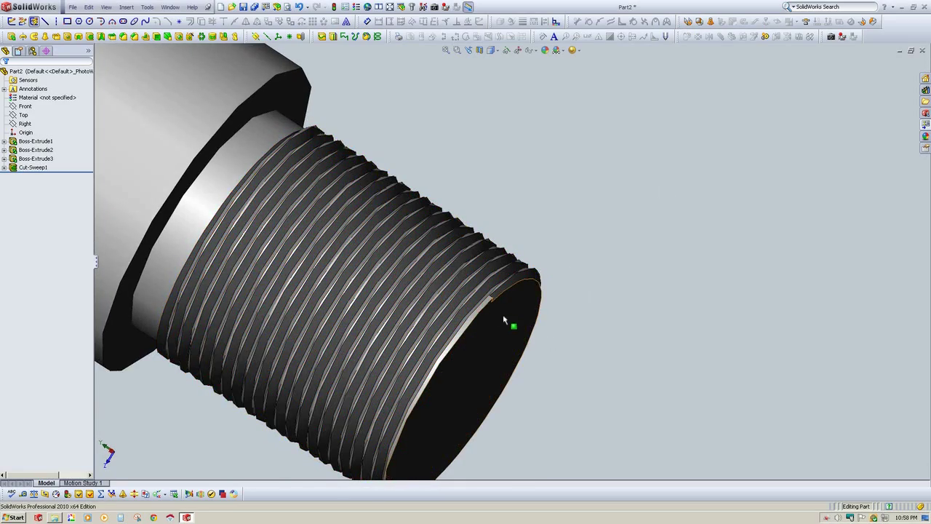
pyautogui.scroll(3, 499, 312)
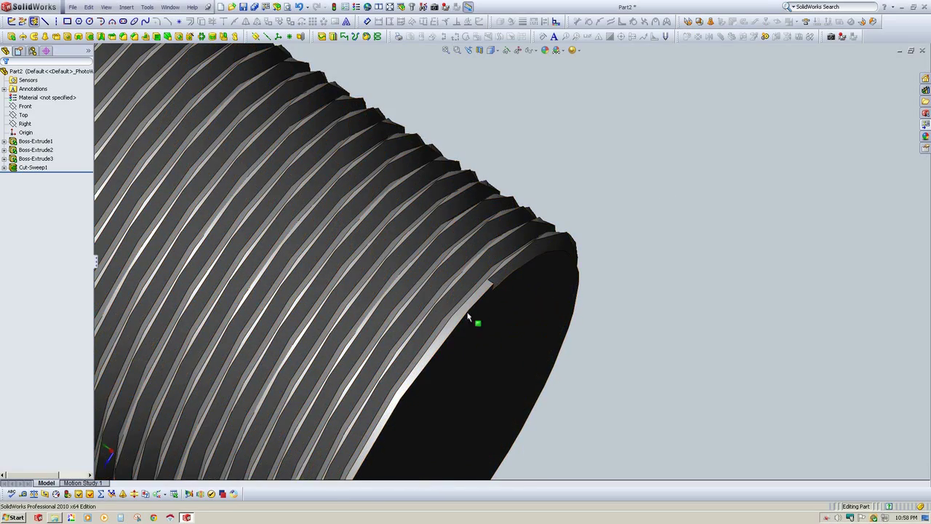
pyautogui.scroll(-3, 563, 275)
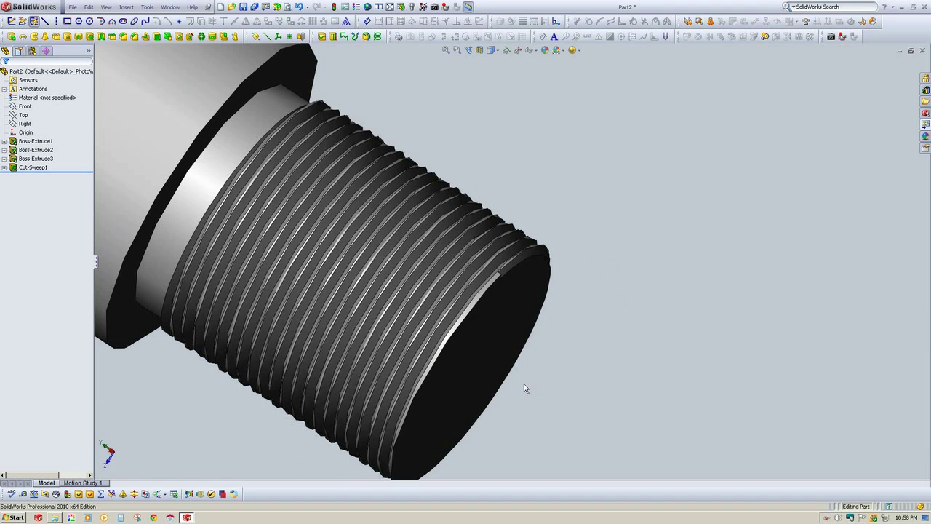
pyautogui.scroll(-3, 484, 419)
# Edit Helix/Spiral1 under Cut-Sweep1 to change its start angle from 45 to 0 degrees.
pyautogui.click(26, 168)
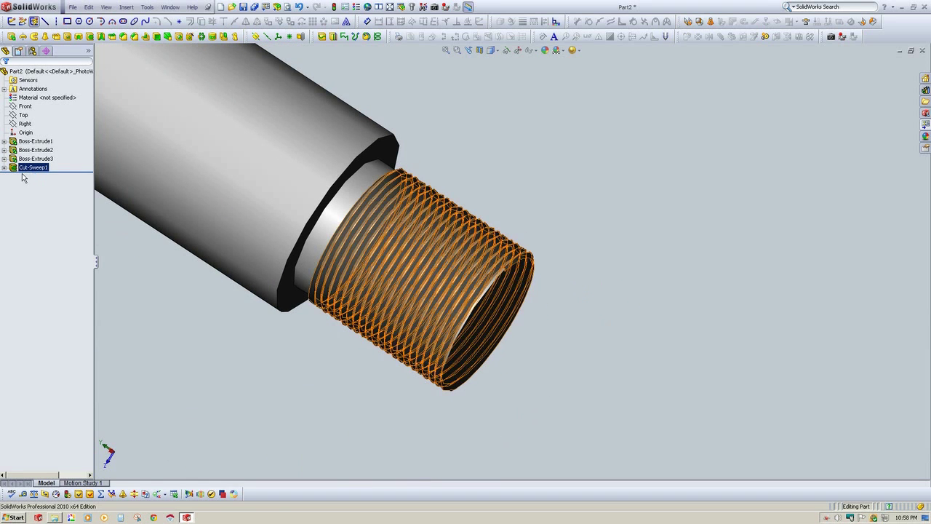
pyautogui.click(22, 179)
pyautogui.click(6, 170)
pyautogui.click(41, 185)
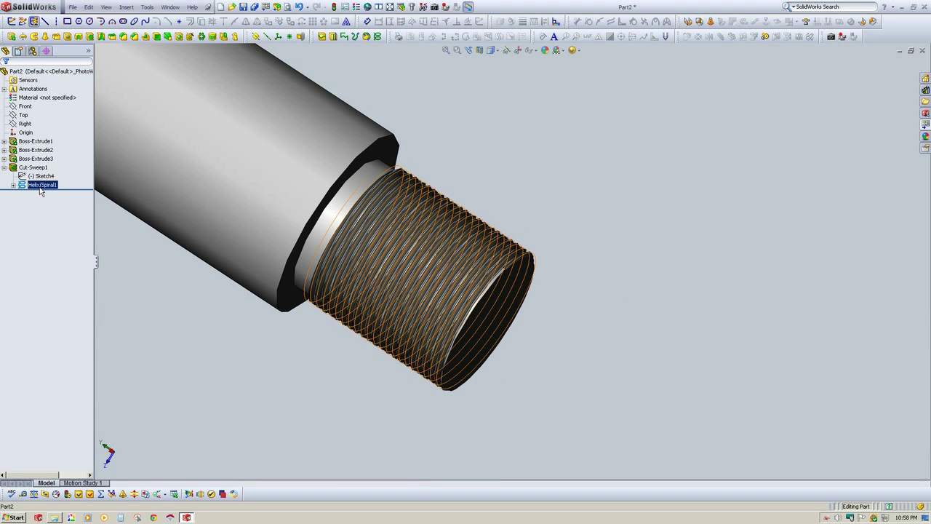
pyautogui.keyDown('ctrl'); pyautogui.click(44, 176); pyautogui.keyUp('ctrl')
pyautogui.click(52, 165)
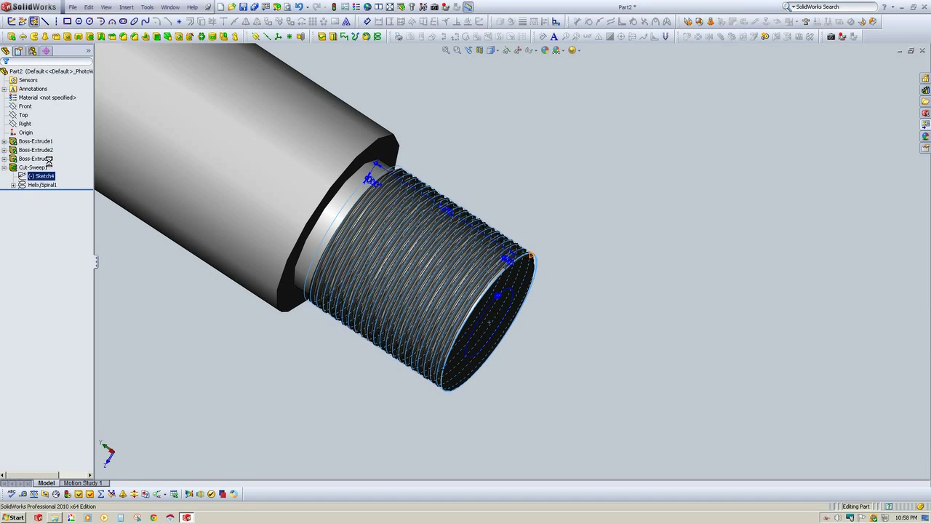
pyautogui.moveTo(55, 217); pyautogui.dragTo(15, 218)
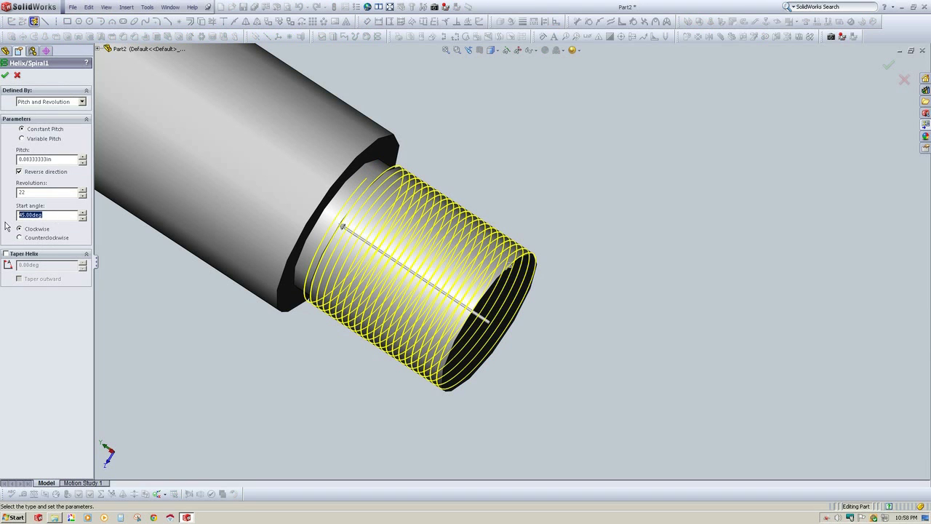
pyautogui.write('0')
pyautogui.press('Return')
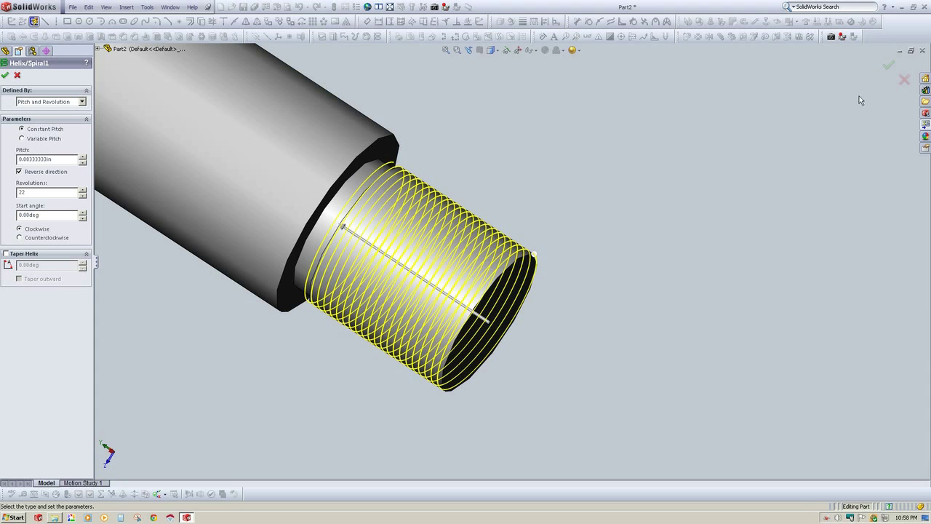
pyautogui.click(889, 66)
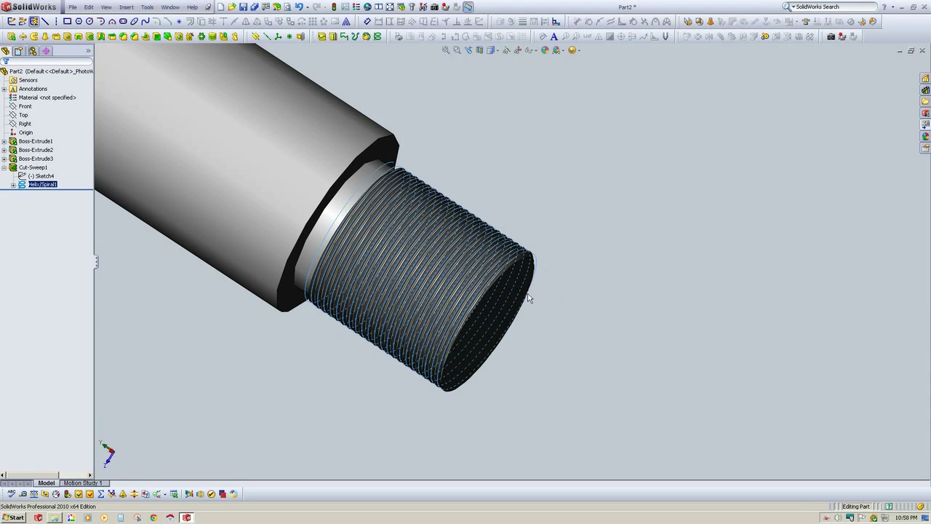
pyautogui.scroll(-5, 529, 298)
pyautogui.moveTo(553, 426); pyautogui.dragTo(557, 312, button='middle')
pyautogui.scroll(3, 547, 352)
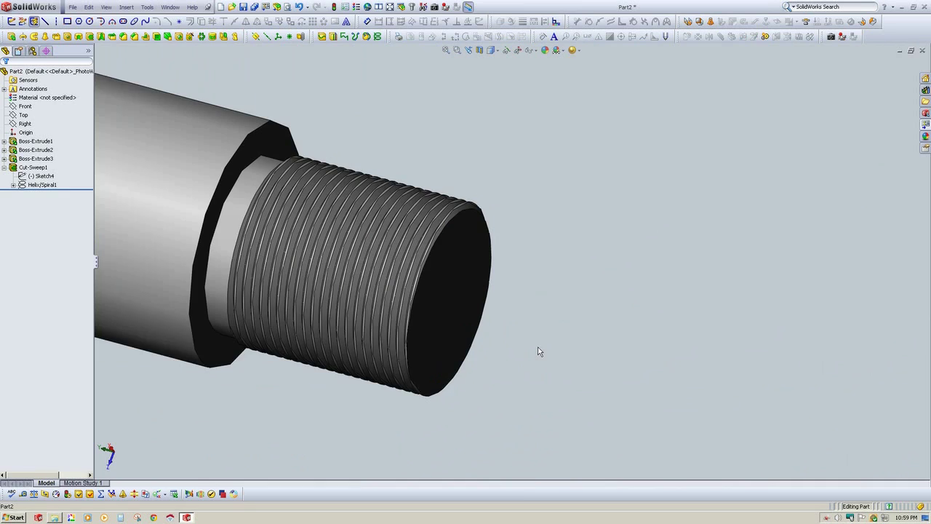
pyautogui.moveTo(538, 351); pyautogui.dragTo(398, 270, button='middle')
pyautogui.scroll(2, 398, 270)
pyautogui.click(398, 269)
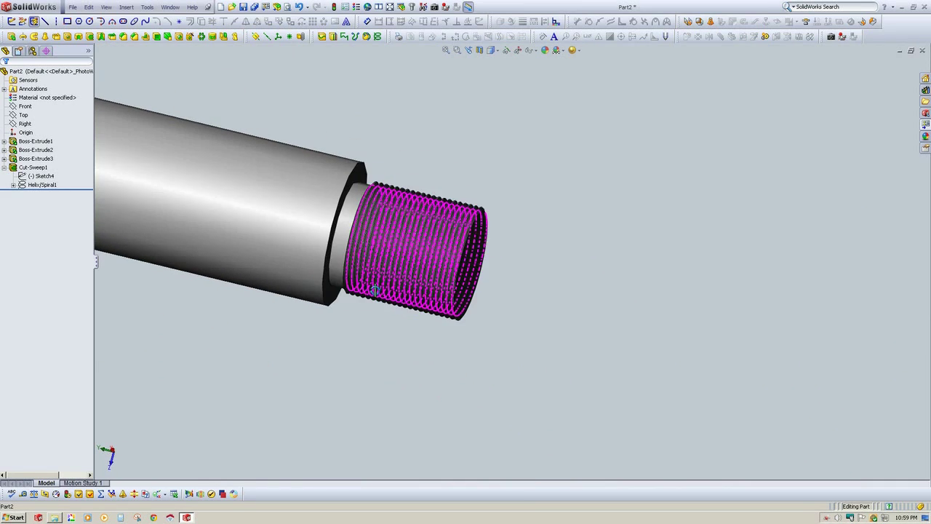
pyautogui.press('Escape')
pyautogui.scroll(-3, 495, 189)
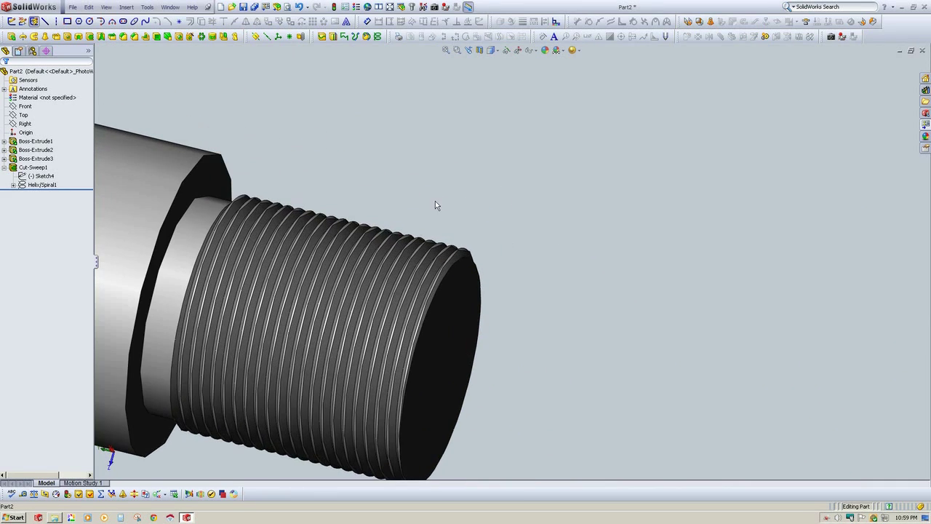
pyautogui.moveTo(435, 204)
pyautogui.mouseDown(button='middle')
pyautogui.moveTo(461, 146)
pyautogui.moveTo(447, 150)
pyautogui.moveTo(451, 133)
pyautogui.moveTo(466, 121)
pyautogui.moveTo(464, 134)
pyautogui.moveTo(462, 121)
pyautogui.moveTo(465, 129)
pyautogui.mouseUp(button='middle')
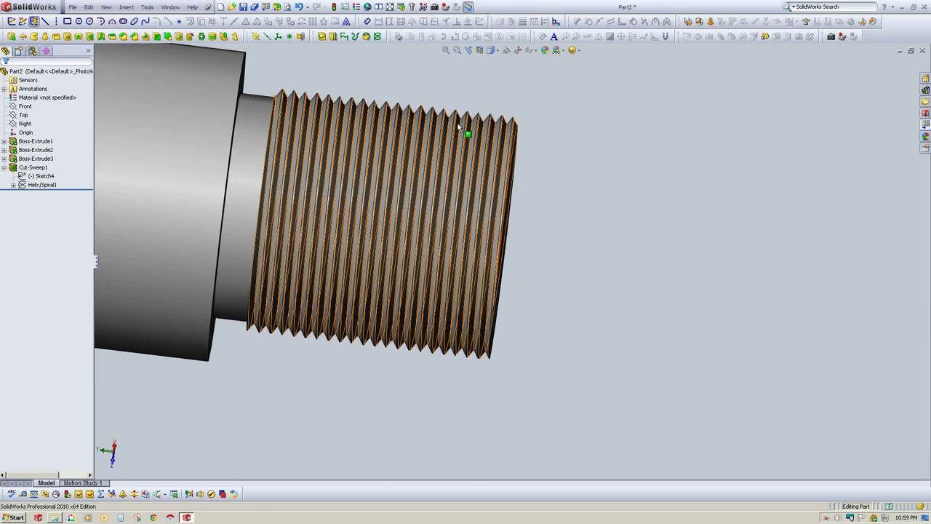